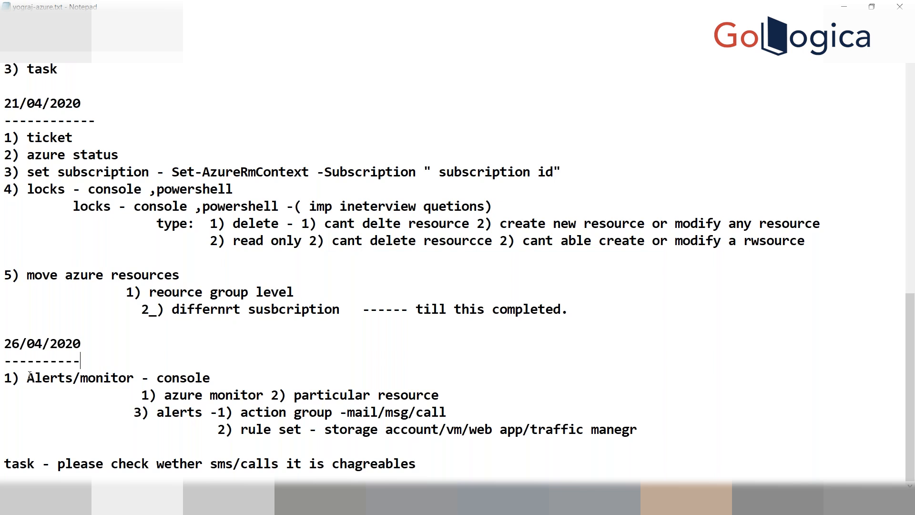
- Mark the task line about checking whether SMS/calls are chargeable with "--- pending" and save the notes
left_click_drag(58, 465, 417, 461)
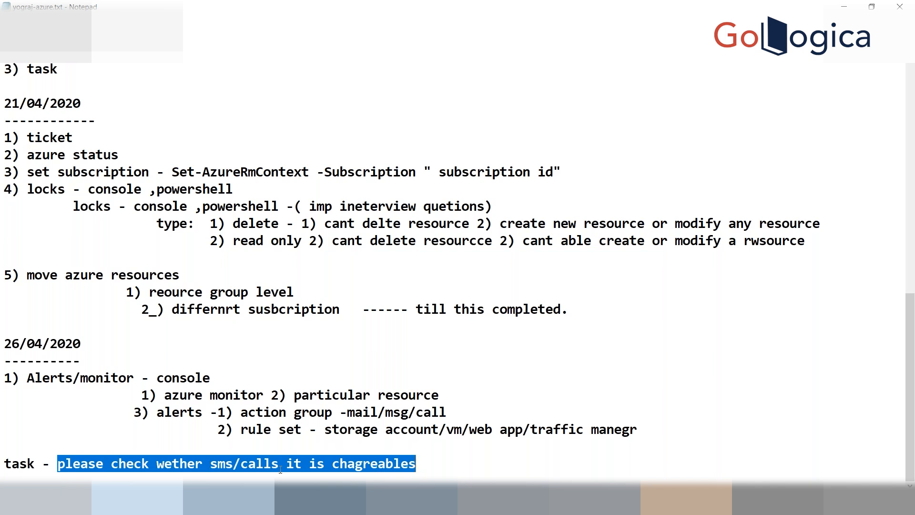
left_click(425, 463)
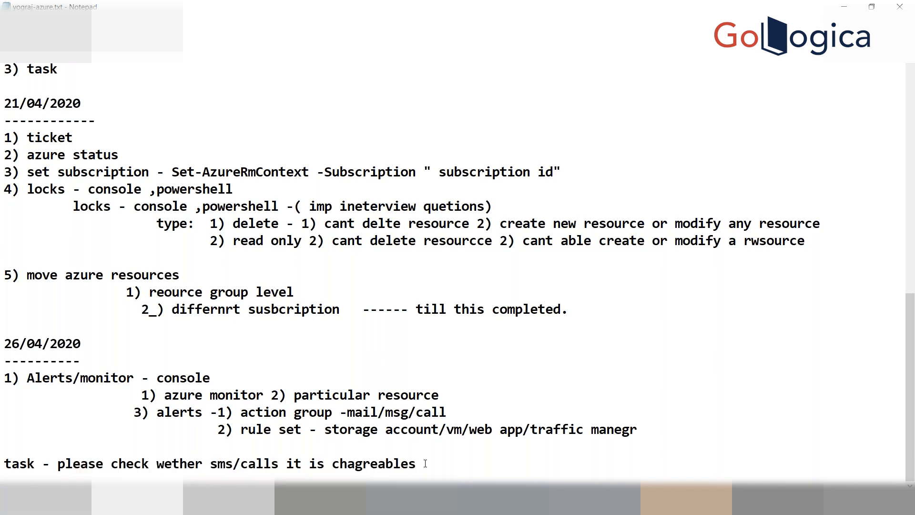
type("--- pending")
key("ctrl+s")
- Add a new notes section headed 02/05/2020 with a dashed underline and the first item "1) policy"
key("Return")
key("Return")
type("02")
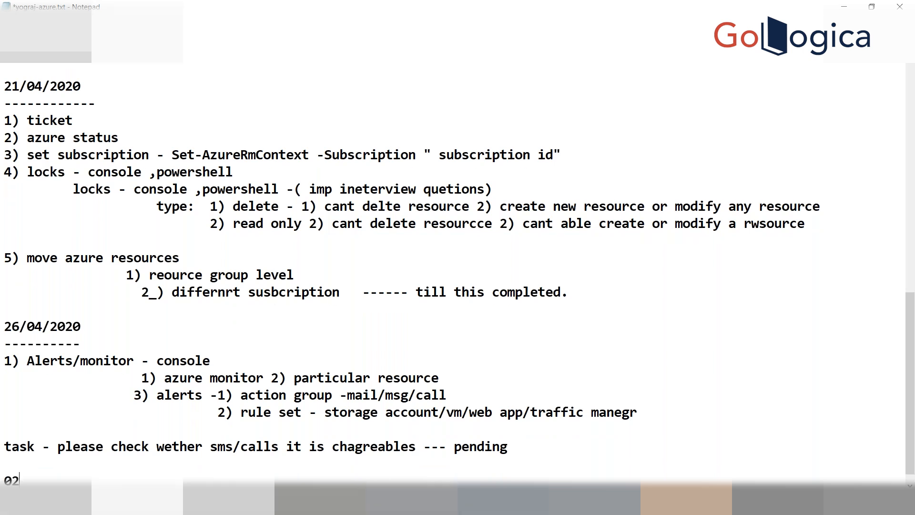
type("/05/2020")
key("Return")
type("----------")
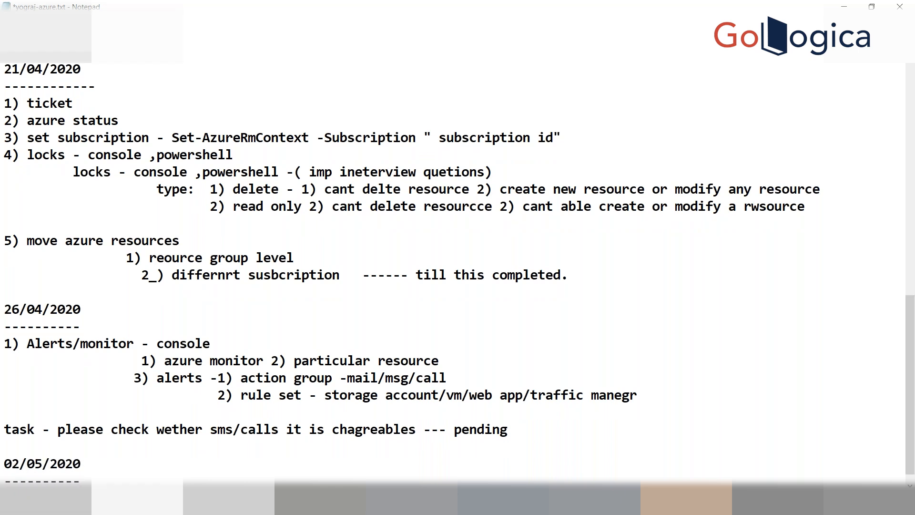
key("Return")
type("1) ")
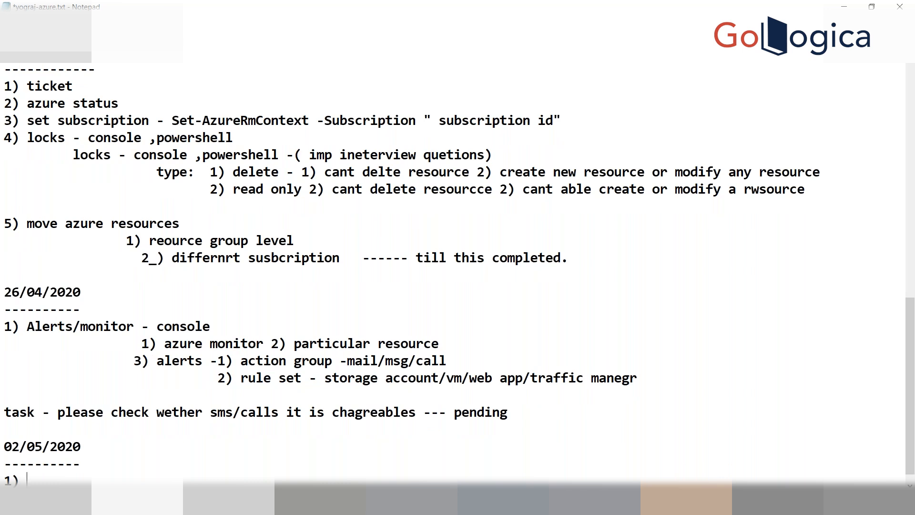
type("policy")
- Switch to the Azure portal in Chrome, search for the Policy service and open its Definitions page
mouse_move(454, 500)
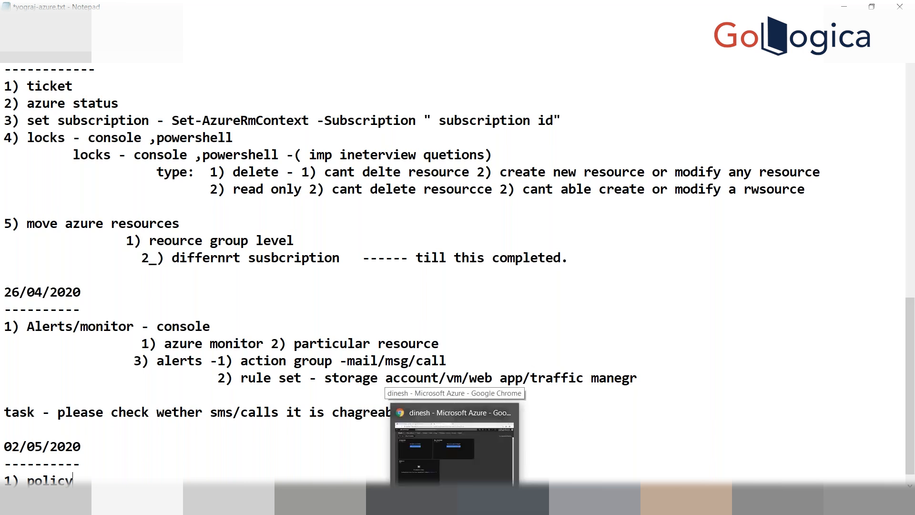
left_click(458, 462)
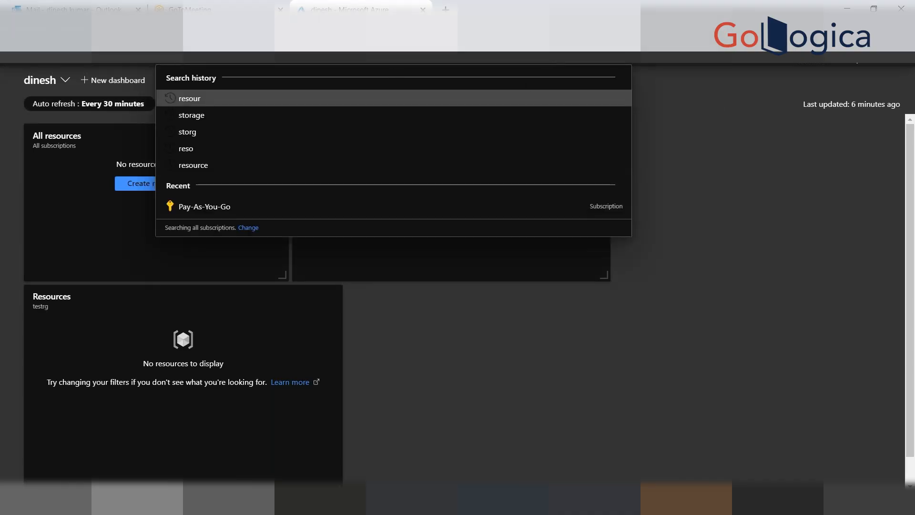
type("r")
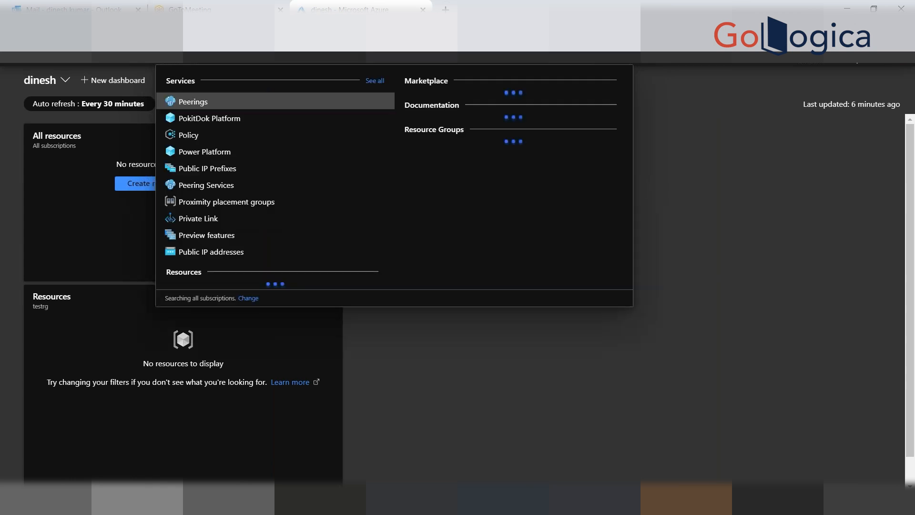
type("ol")
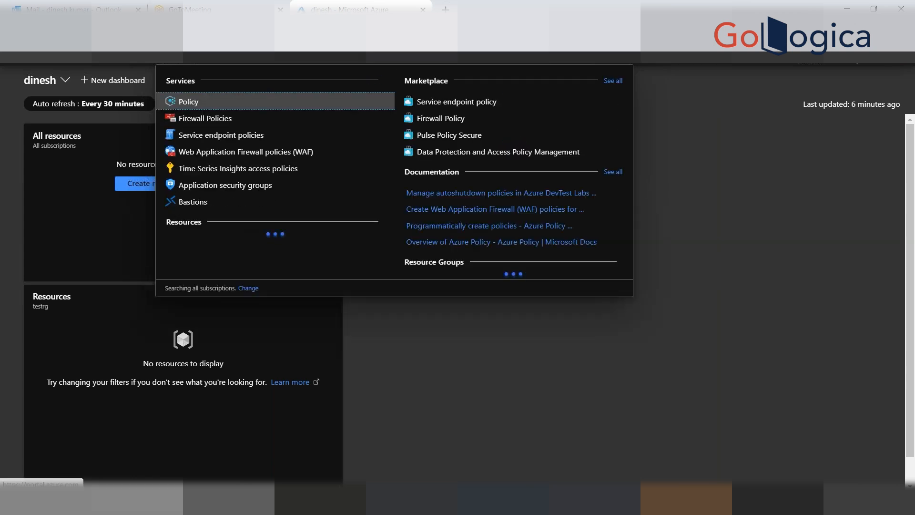
left_click(231, 106)
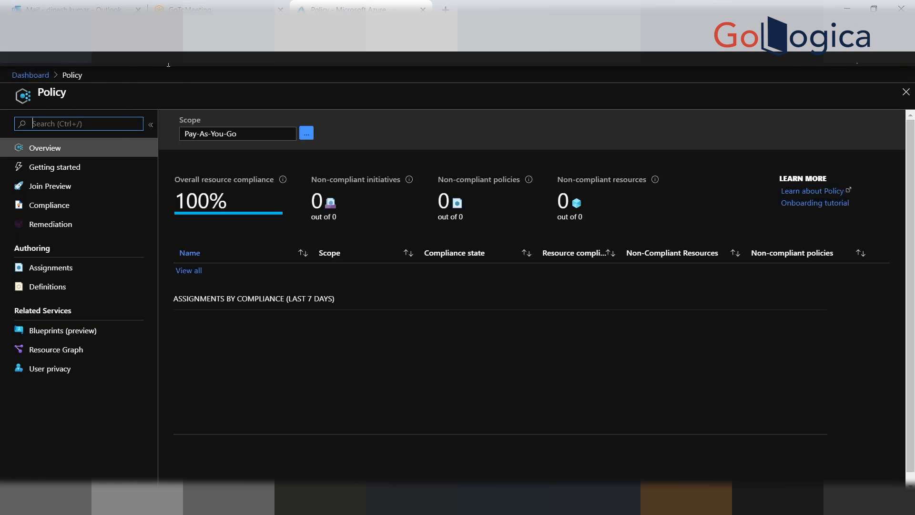
left_click(44, 291)
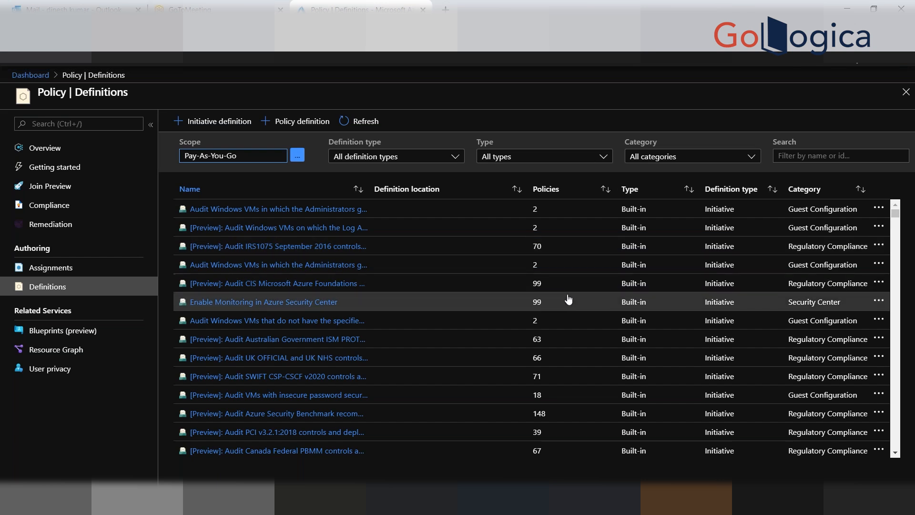
- Look through the built-in initiative and policy definitions, checking their definition types and categories
scroll(803, 324, "down", 5)
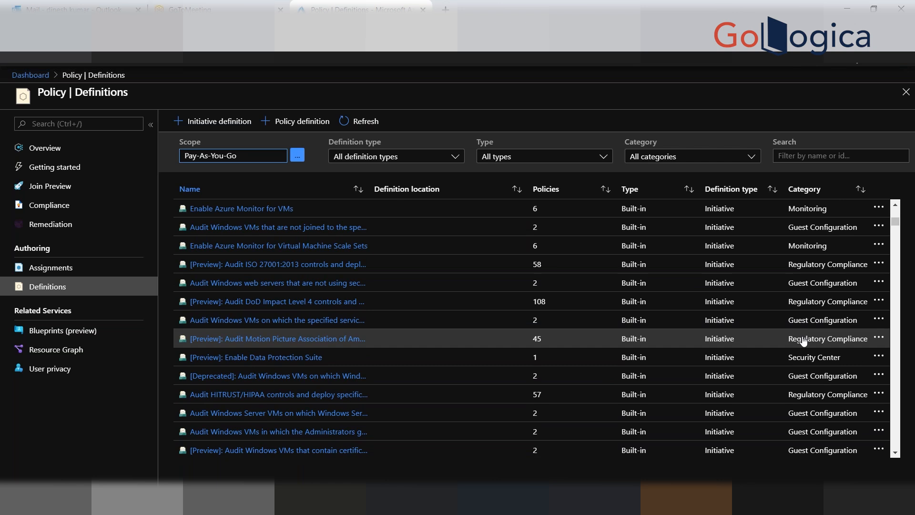
scroll(802, 340, "down", 4)
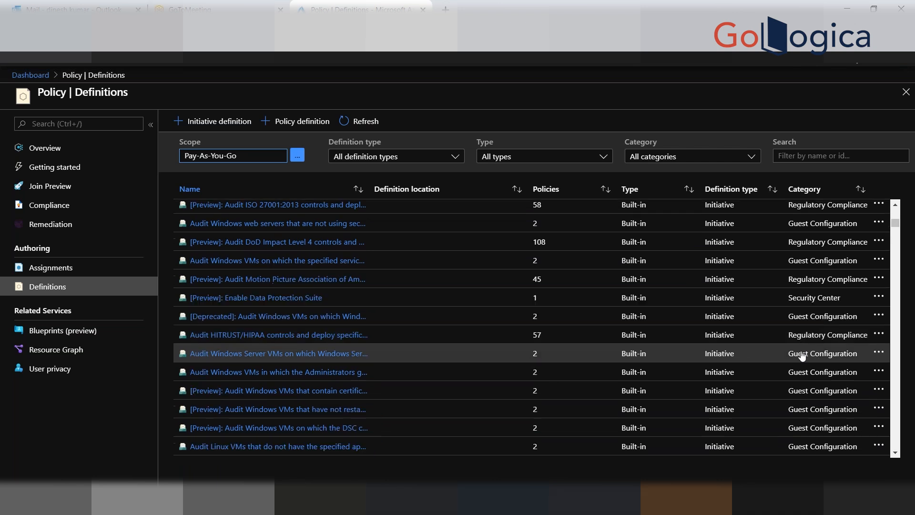
scroll(802, 358, "down", 2)
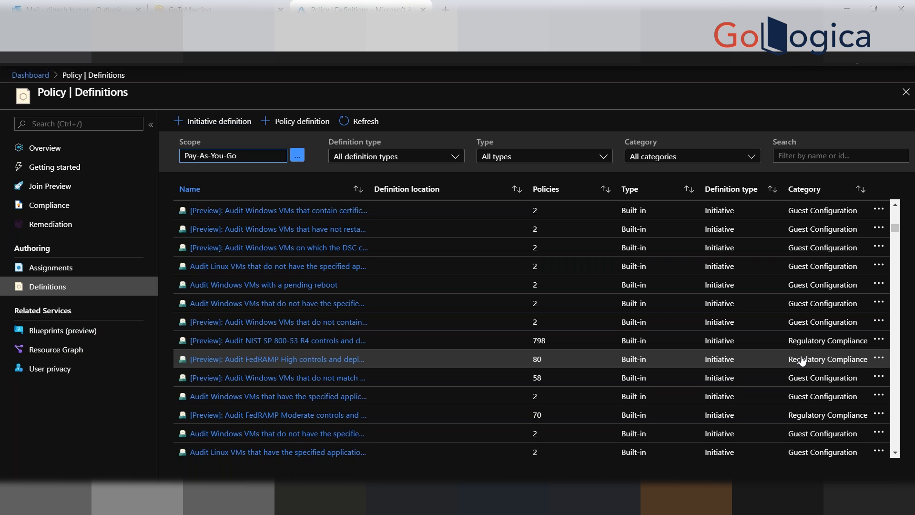
scroll(800, 361, "down", 3)
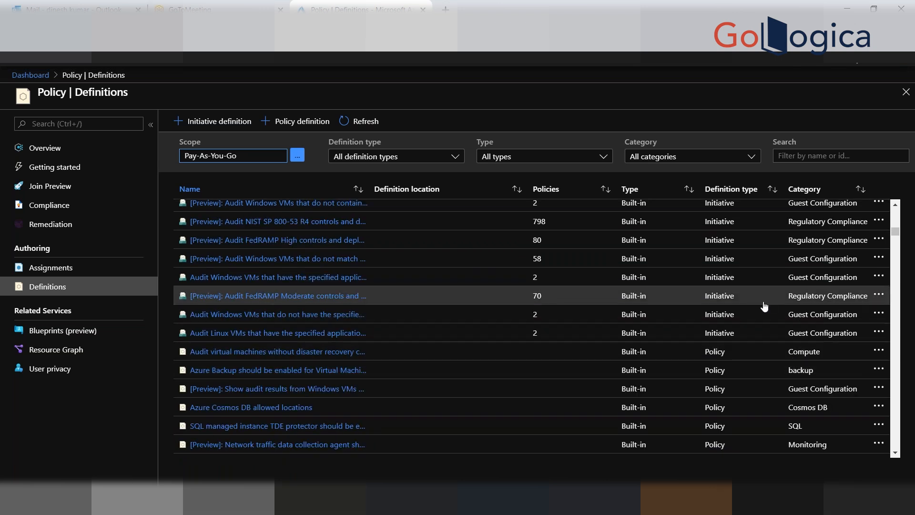
scroll(762, 307, "down", 3)
scroll(761, 324, "down", 6)
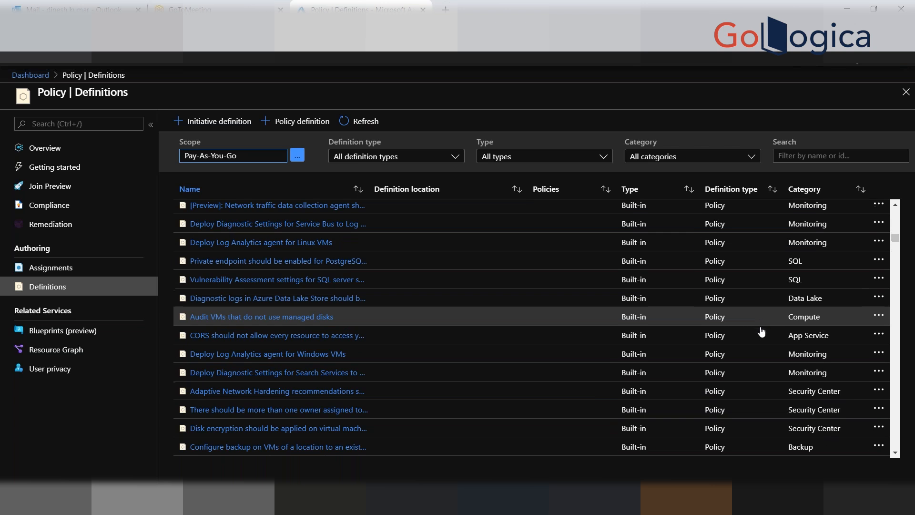
scroll(762, 327, "up", 6)
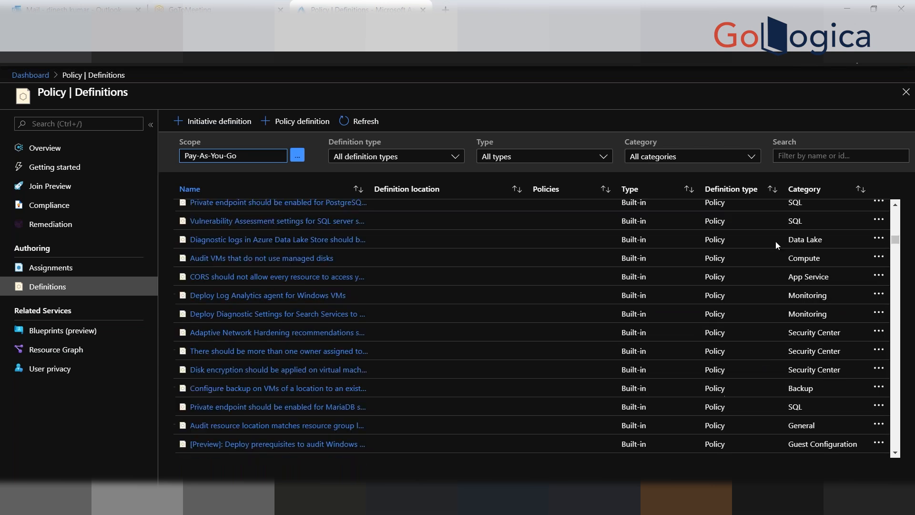
scroll(568, 219, "up", 5)
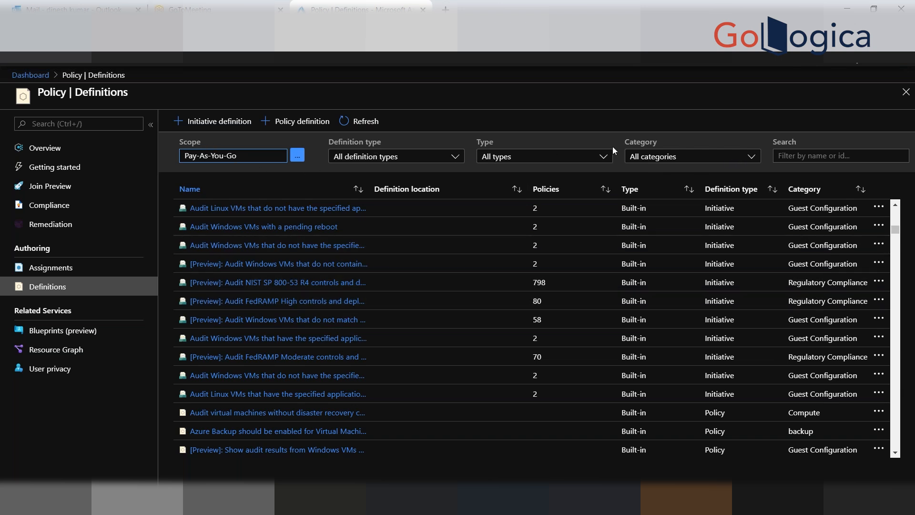
- Review the available definition categories and filter the policy definitions to the General category only
left_click(749, 158)
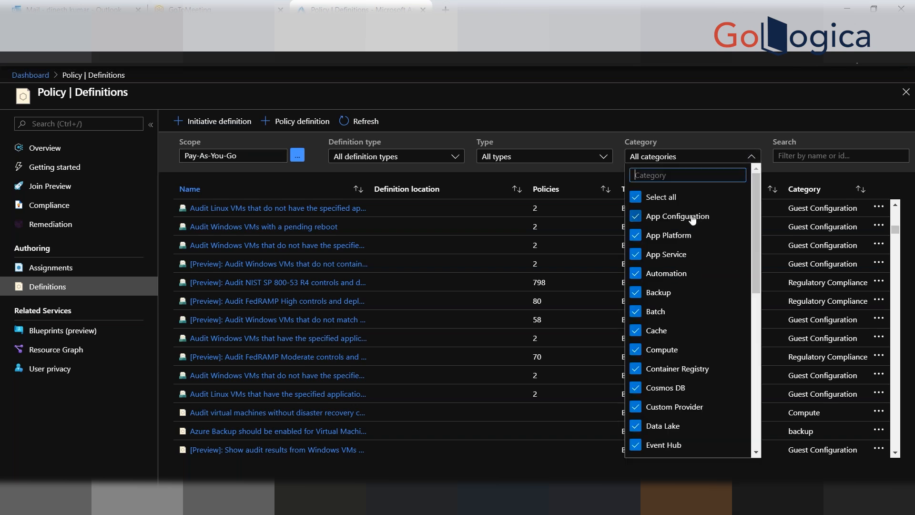
scroll(687, 263, "down", 4)
scroll(686, 263, "down", 5)
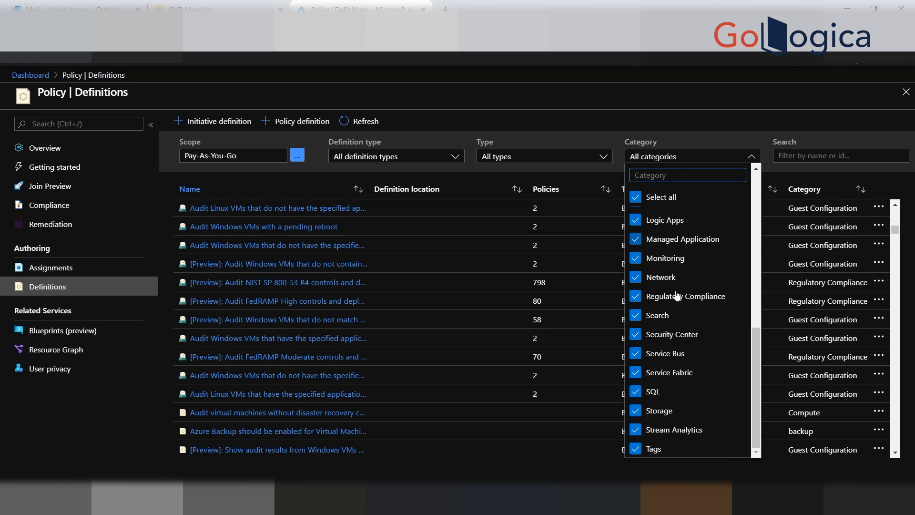
scroll(691, 293, "up", 5)
scroll(691, 293, "up", 3)
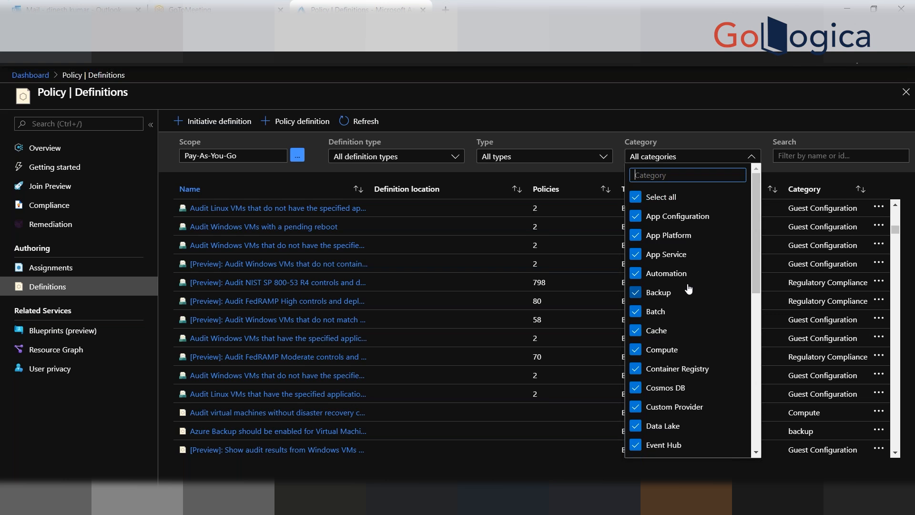
left_click(637, 200)
left_click(637, 199)
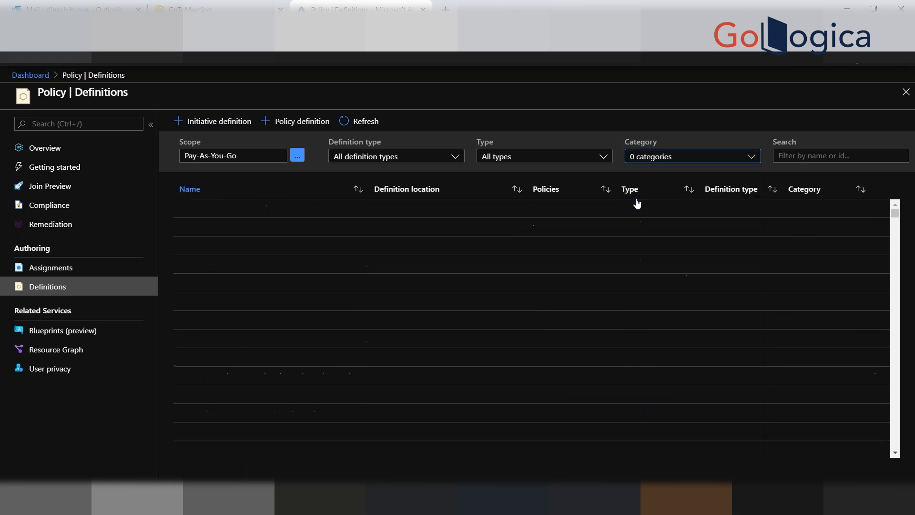
left_click(749, 157)
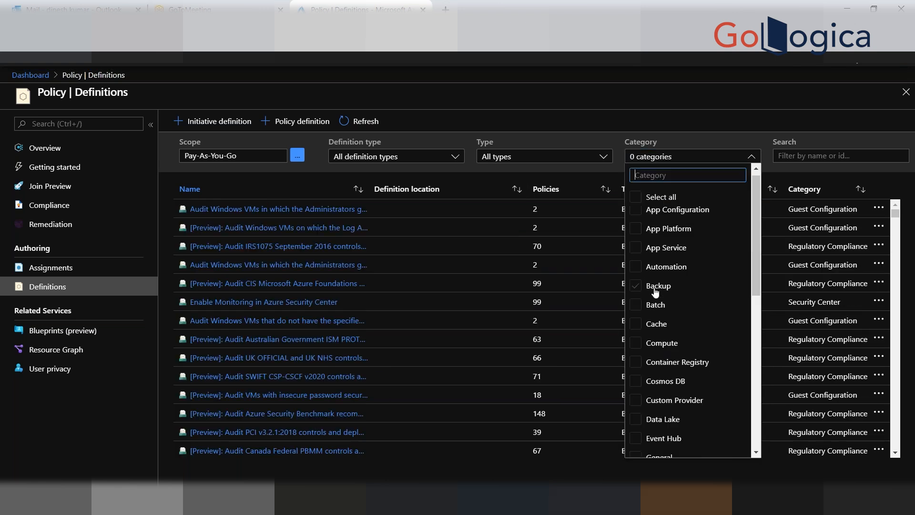
scroll(656, 289, "down", 3)
left_click(655, 349)
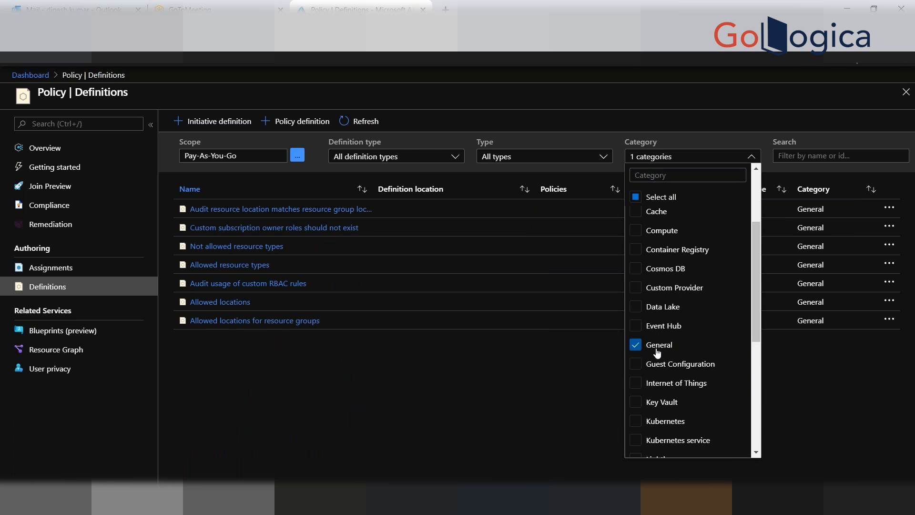
left_click(519, 399)
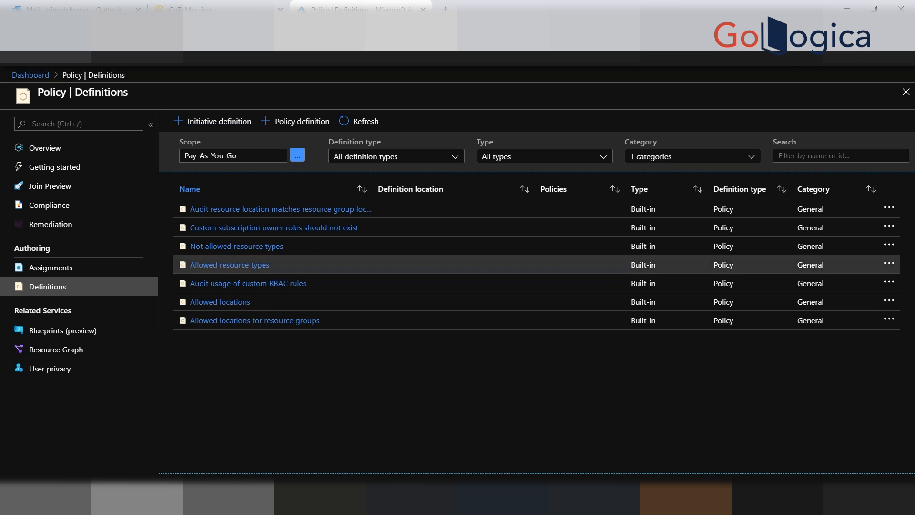
- Add the Storage category to the definitions filter alongside General
left_click(752, 159)
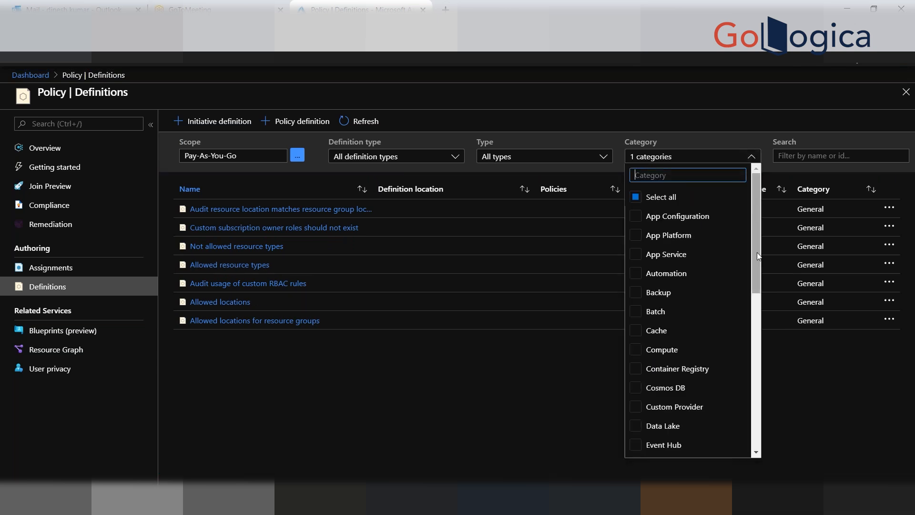
scroll(705, 294, "down", 1)
scroll(705, 305, "down", 5)
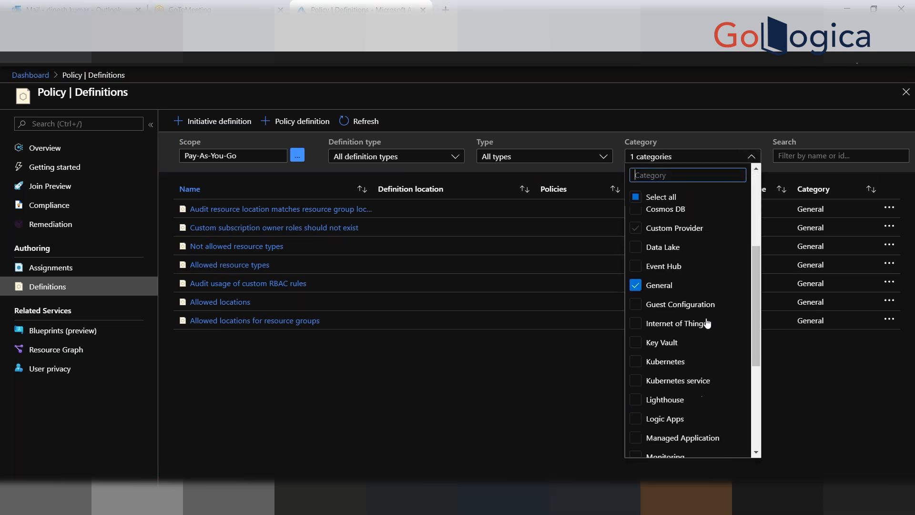
scroll(703, 347, "down", 1)
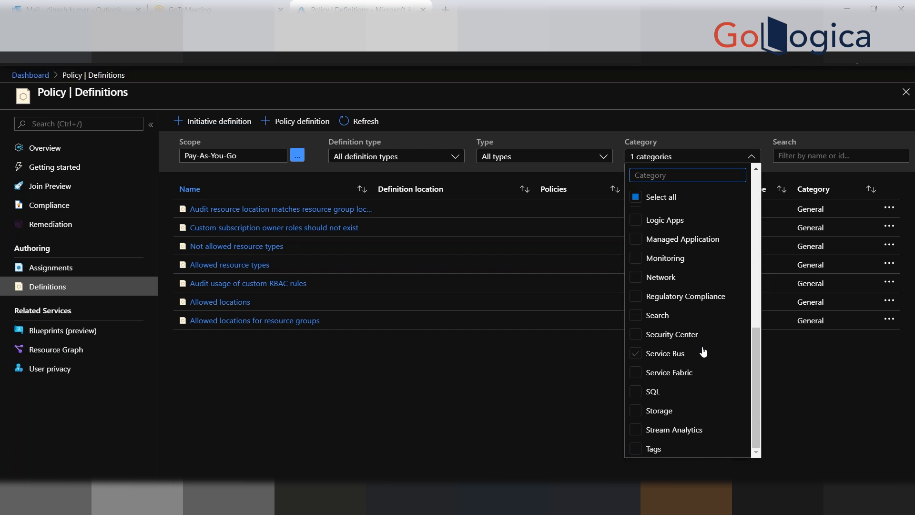
left_click(648, 414)
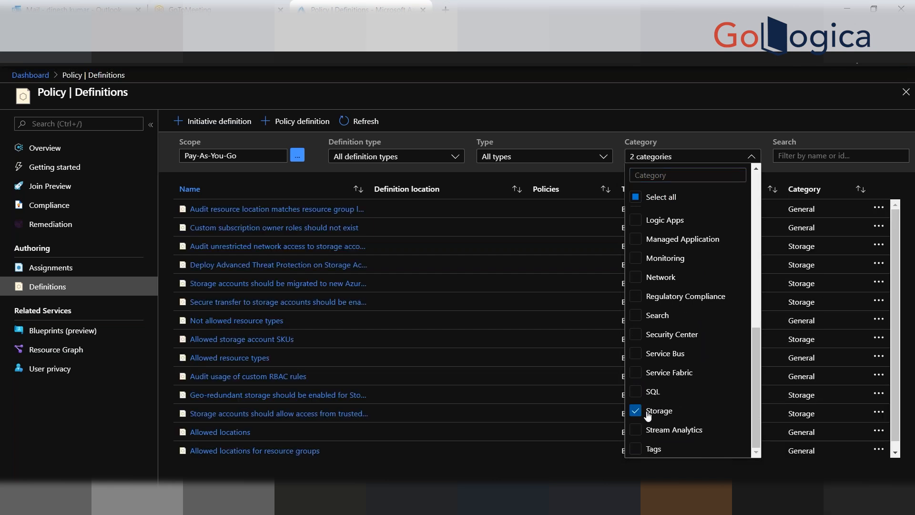
left_click(564, 479)
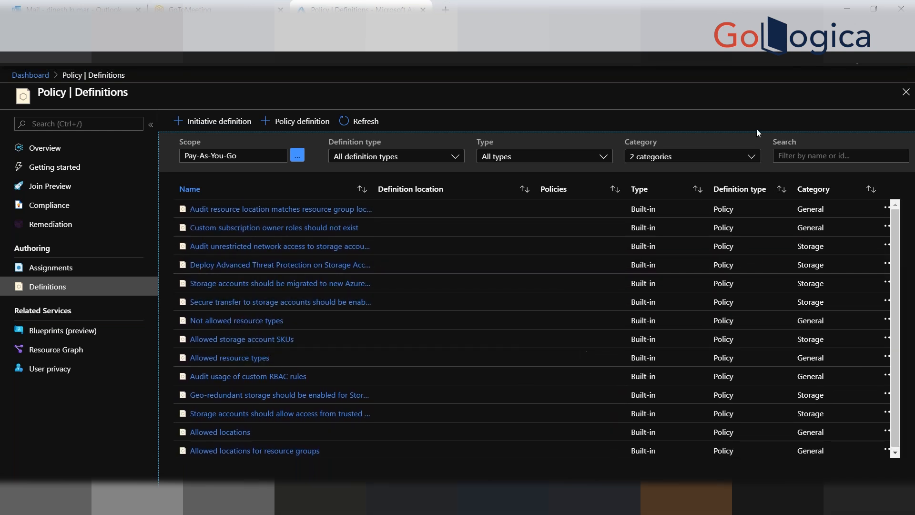
- Select all categories in the definitions filter, then clear the entire category selection
left_click(752, 157)
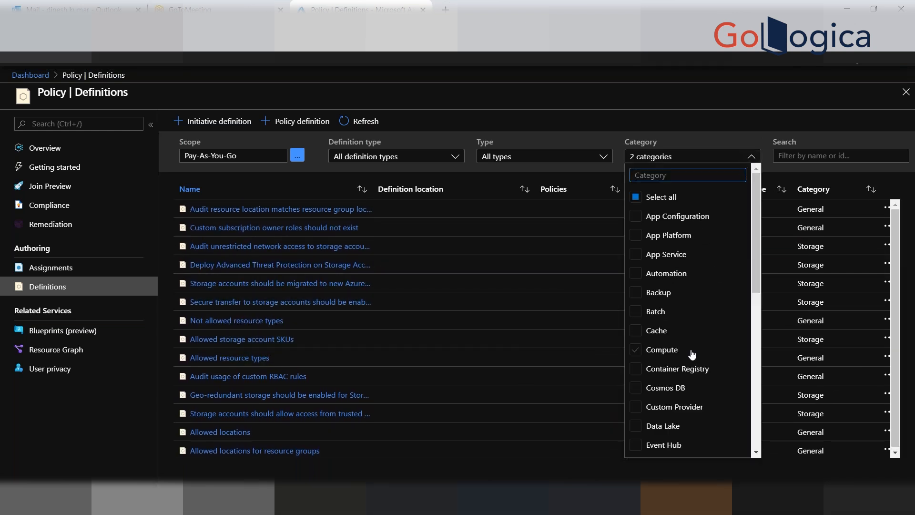
left_click(640, 201)
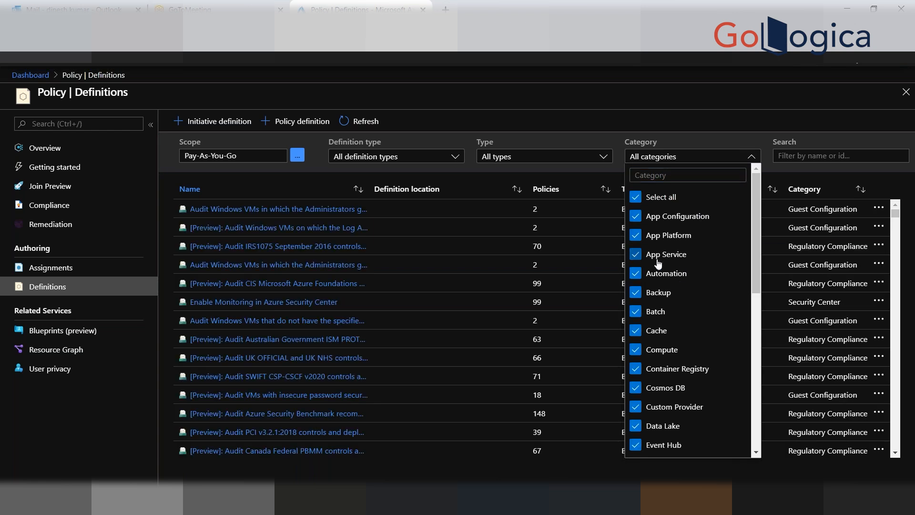
left_click(639, 204)
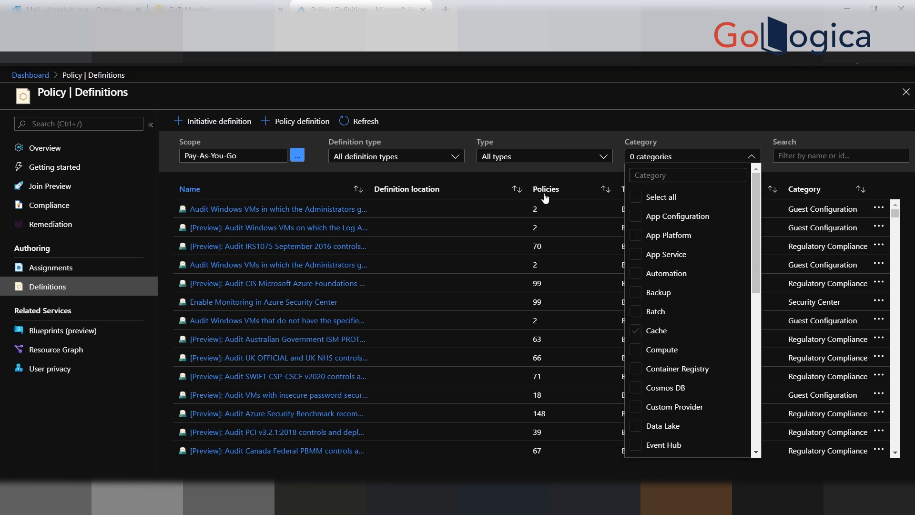
- Duplicate the browser tab showing the Azure Policy definitions
right_click(331, 9)
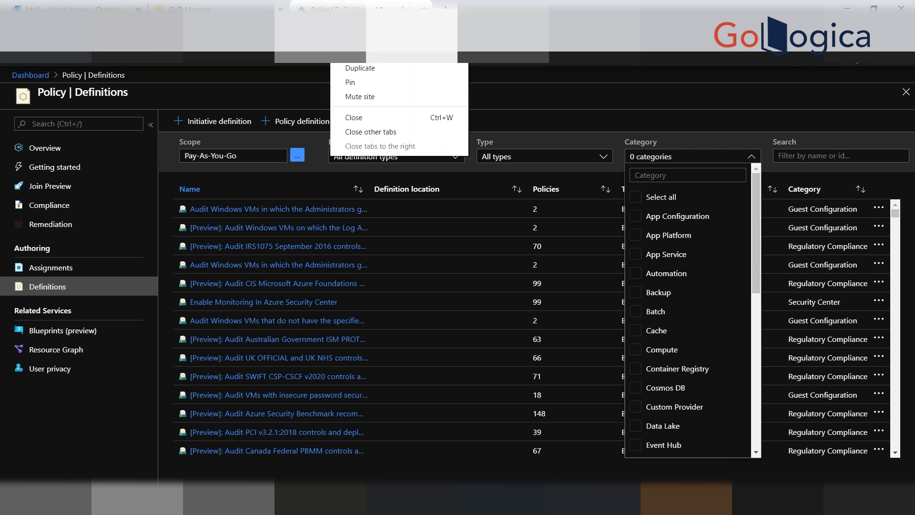
left_click(357, 68)
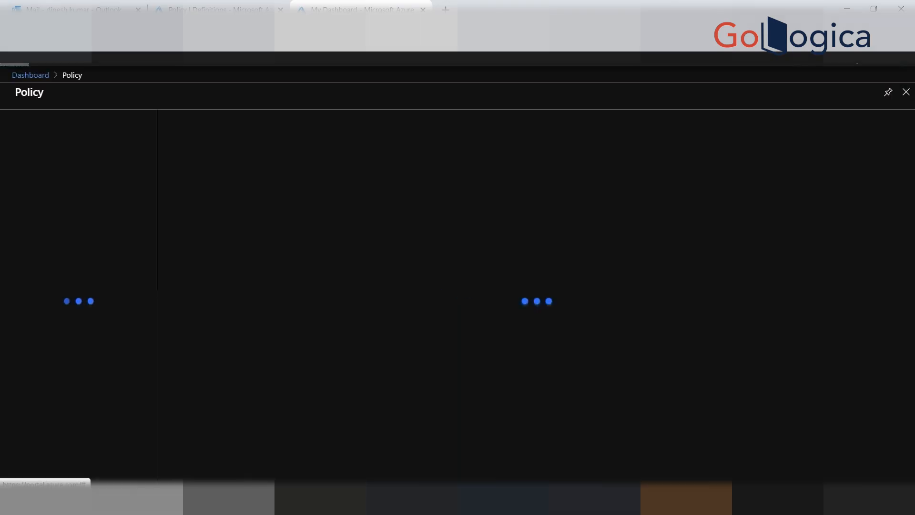
- Browse the Azure service catalog by category, examining the services listed under Compute, Storage, Containers and Web
left_click(13, 57)
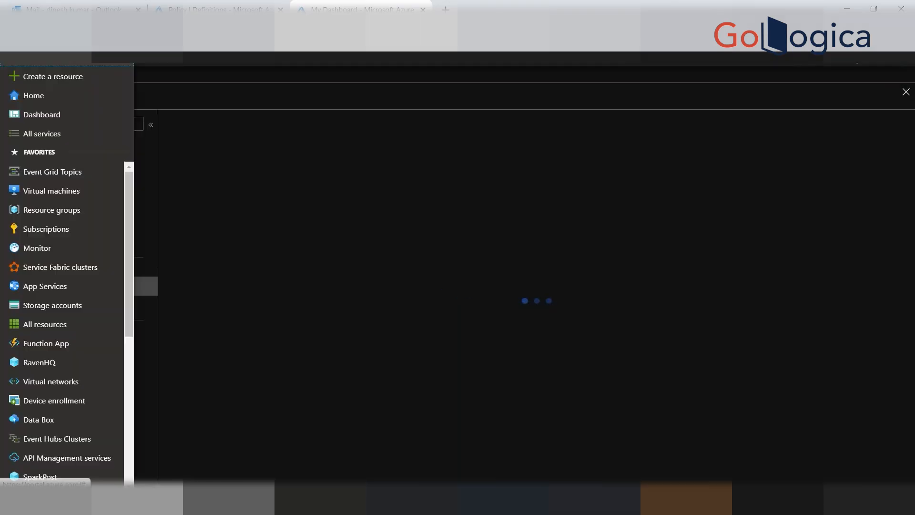
left_click(47, 135)
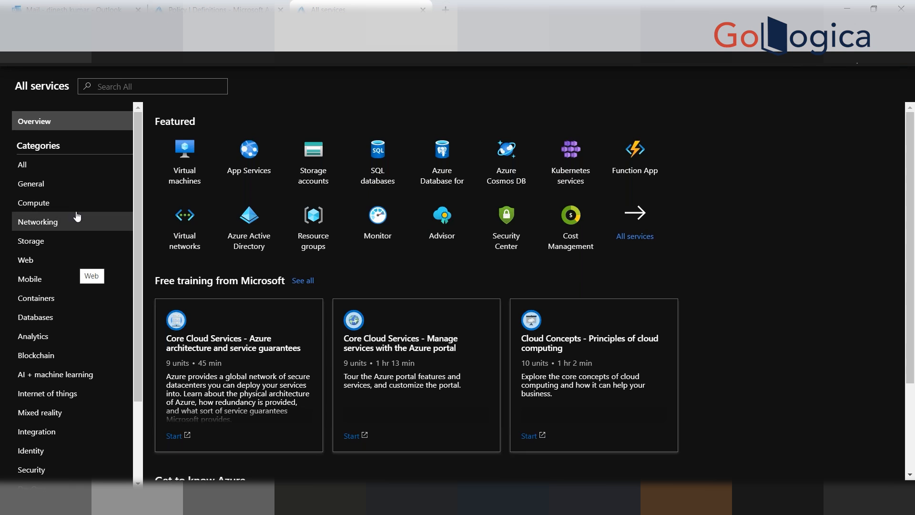
scroll(76, 253, "down", 3)
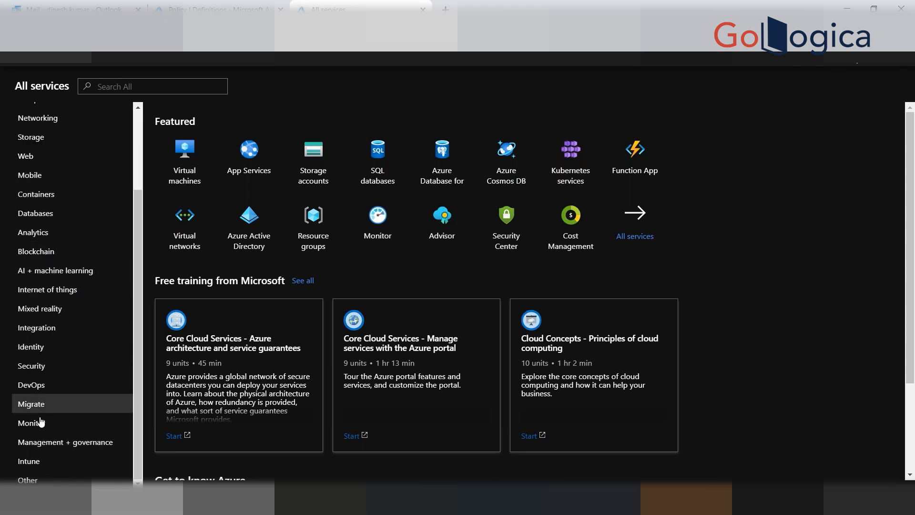
scroll(50, 320, "up", 2)
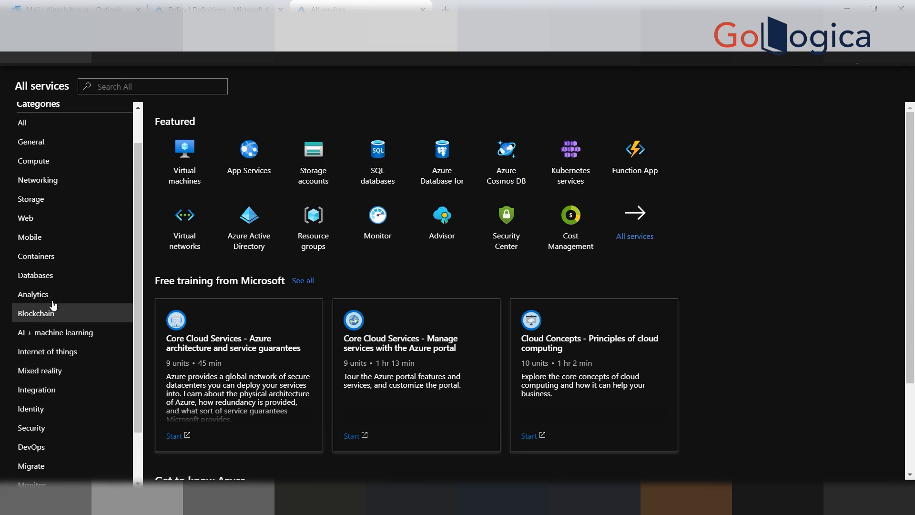
scroll(50, 298, "up", 1)
left_click(48, 203)
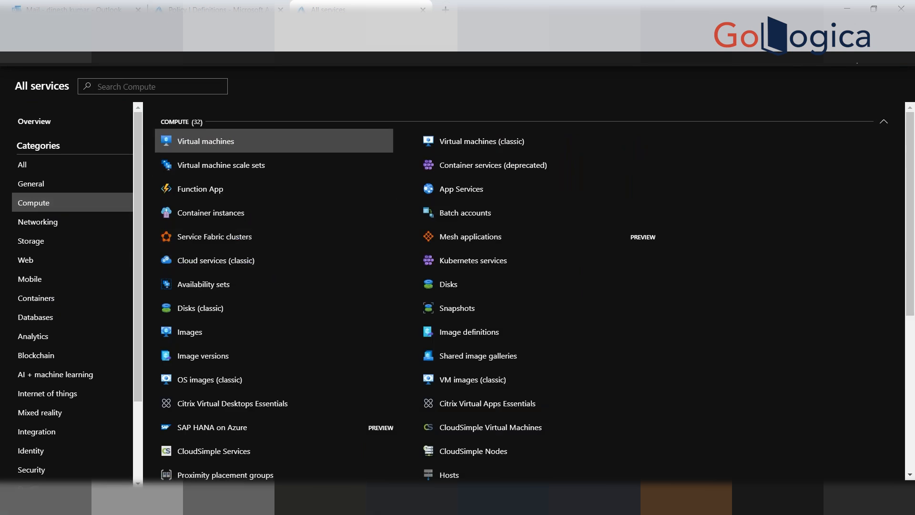
left_click(46, 250)
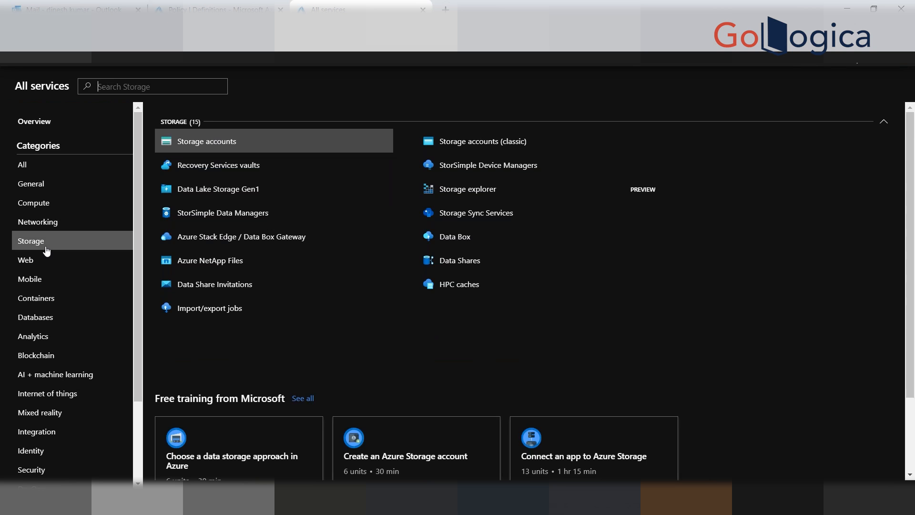
left_click(42, 305)
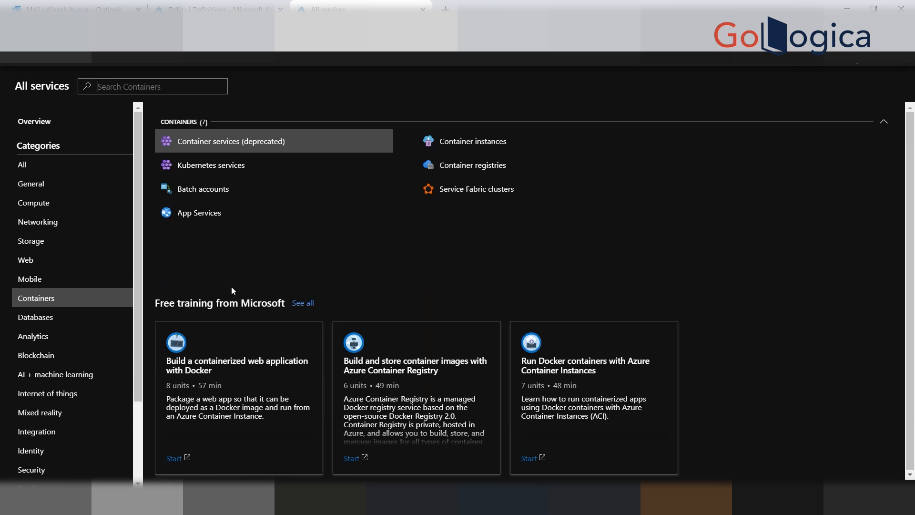
left_click(48, 264)
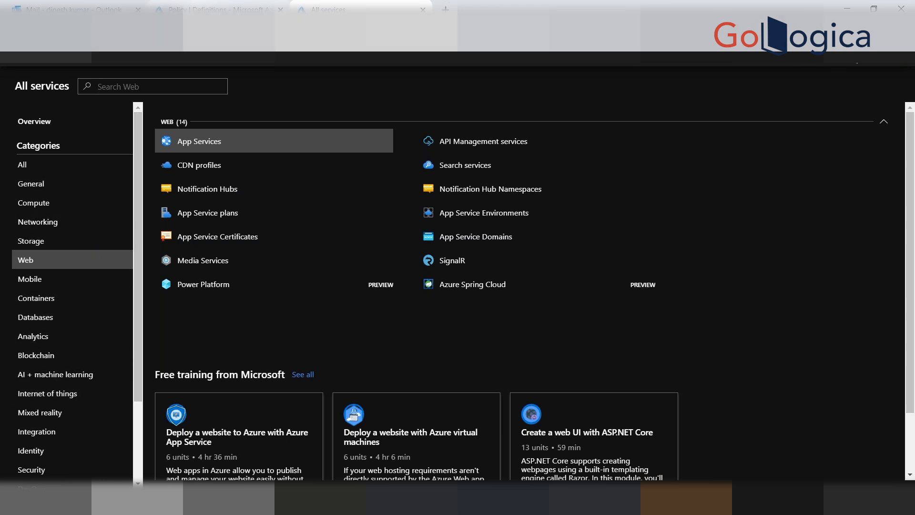
- Return to the policy definitions and filter them by Compute and General, then leave only the General category selected
left_click(220, 9)
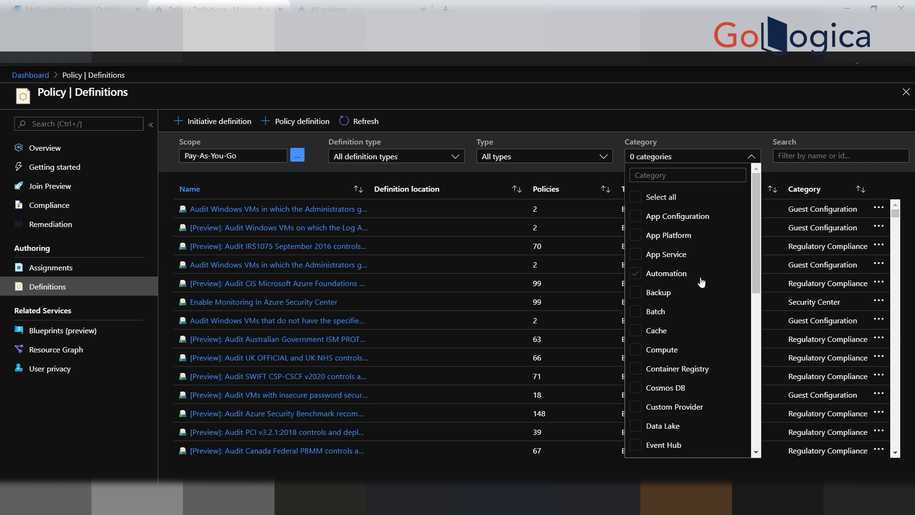
left_click(661, 350)
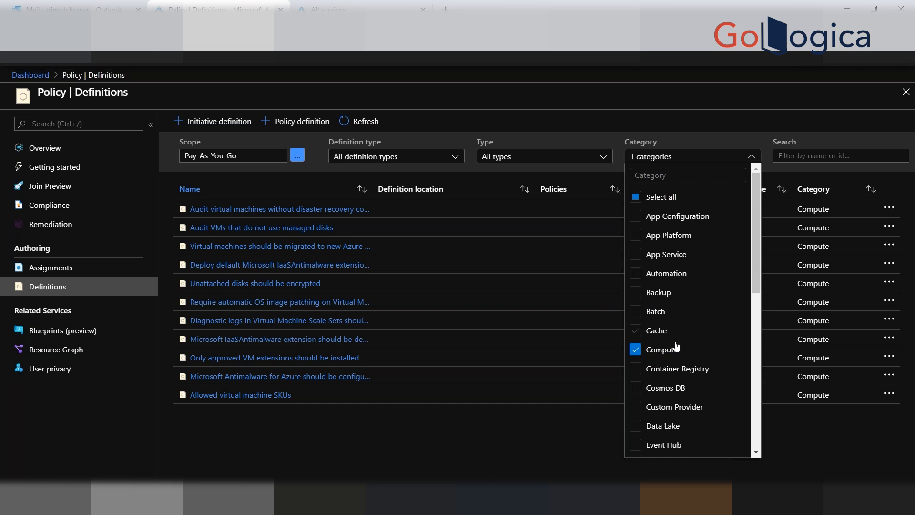
scroll(651, 360, "down", 3)
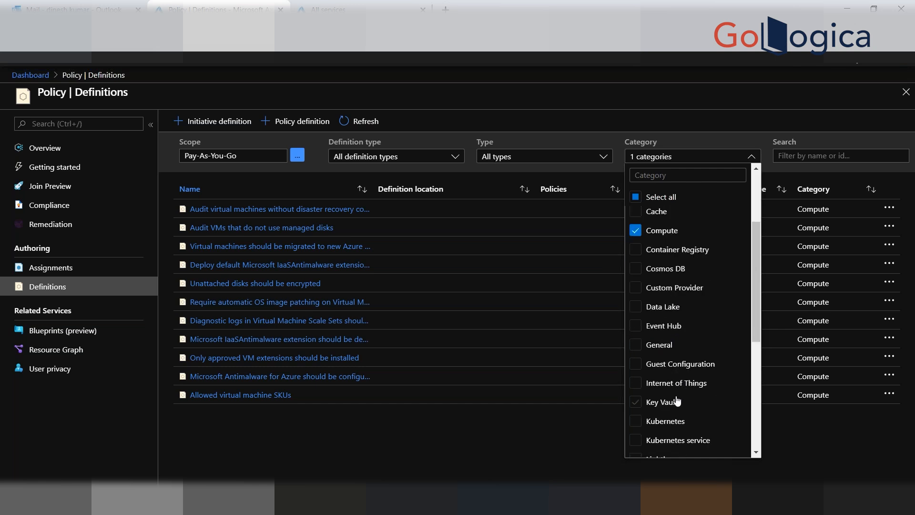
left_click(645, 351)
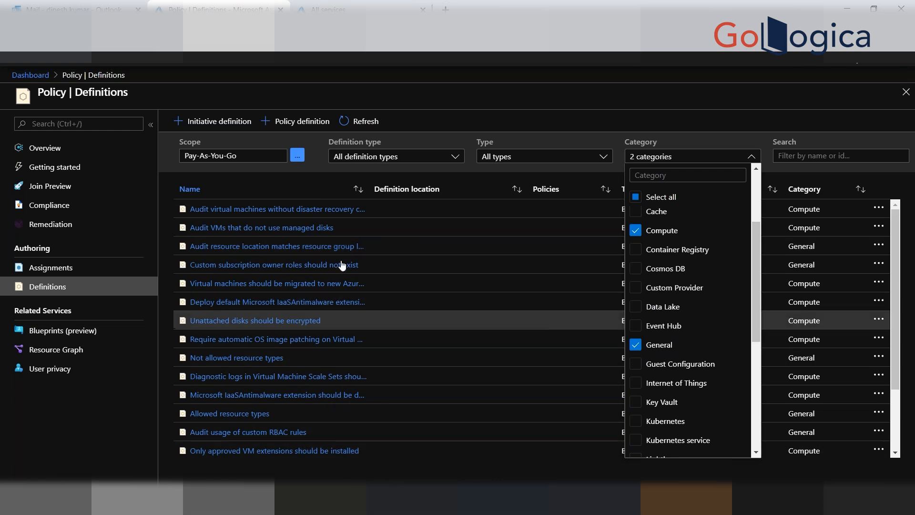
left_click(636, 231)
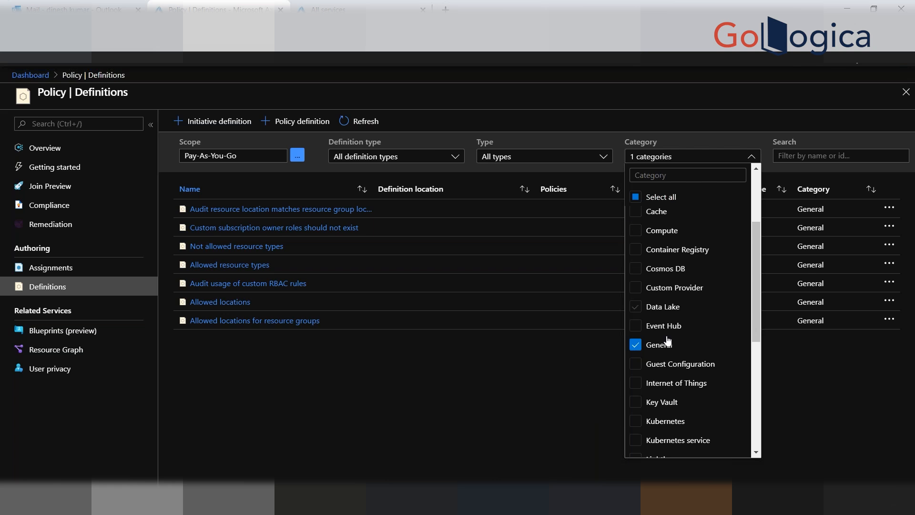
left_click(479, 383)
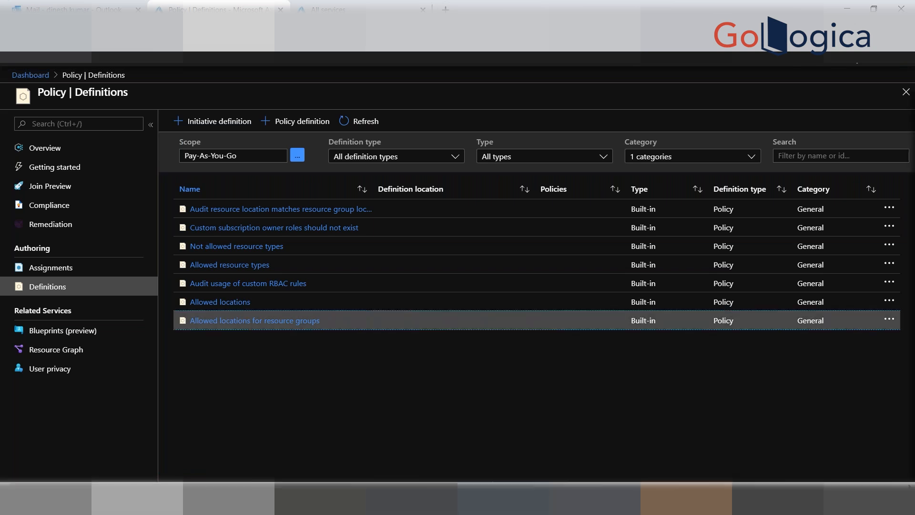
- Open the "Allowed locations for resource groups" policy definition and review its description, parameters and policy rule JSON
left_click(253, 320)
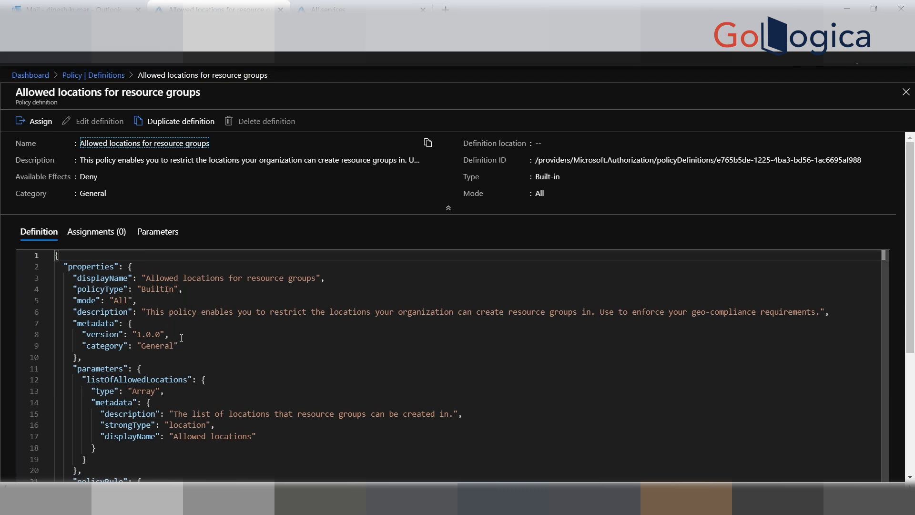
scroll(193, 329, "down", 3)
scroll(202, 339, "up", 2)
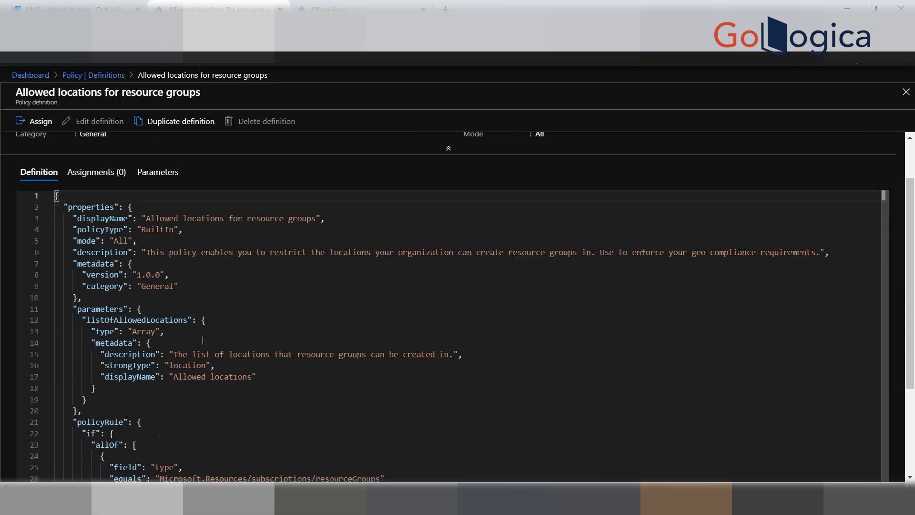
scroll(203, 339, "up", 1)
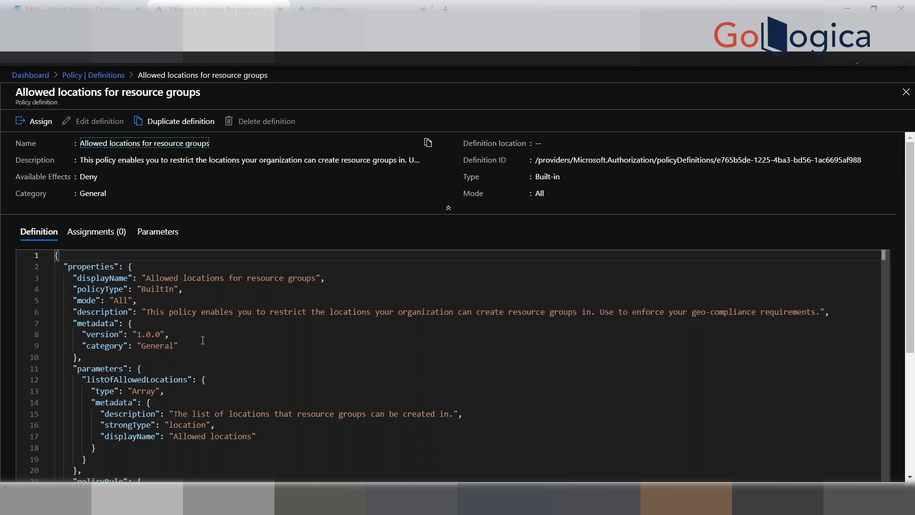
left_click(174, 313)
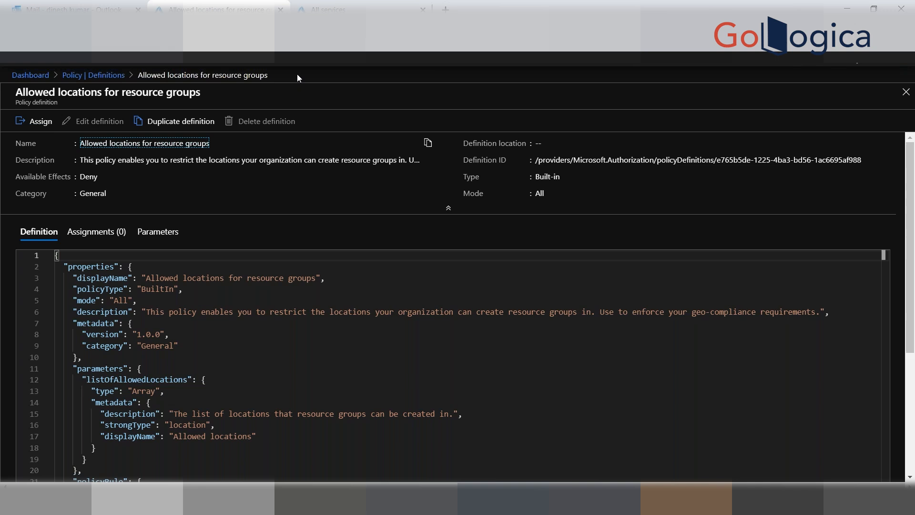
- Start assigning the "Allowed locations for resource groups" policy and choose the Pay-As-You-Go subscription for its scope
left_click(40, 127)
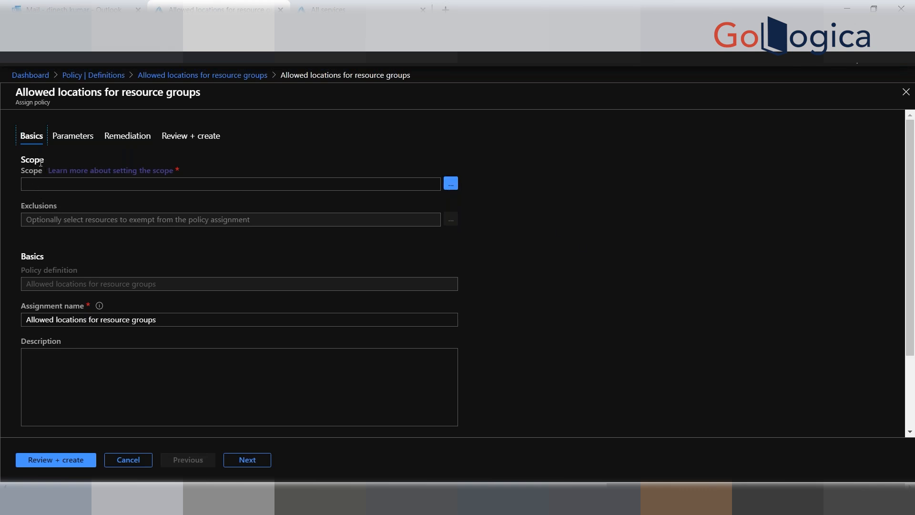
left_click(450, 189)
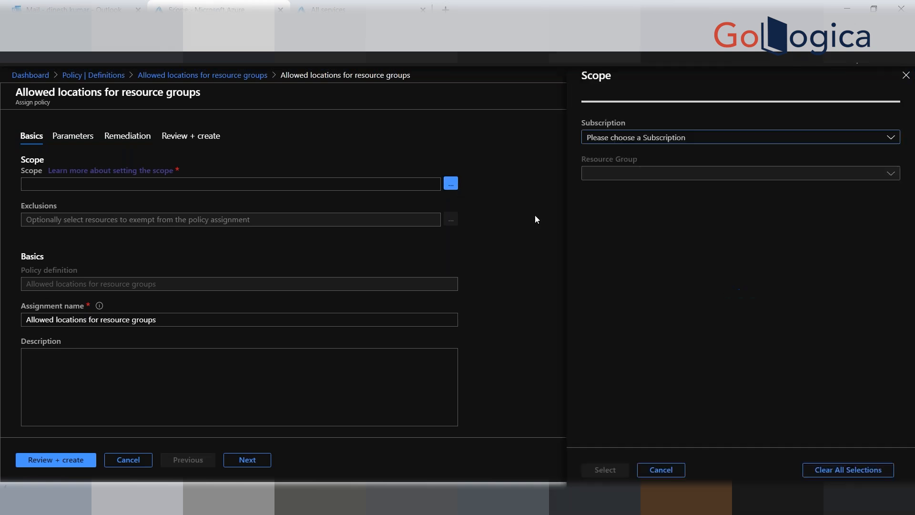
left_click(627, 141)
left_click(620, 177)
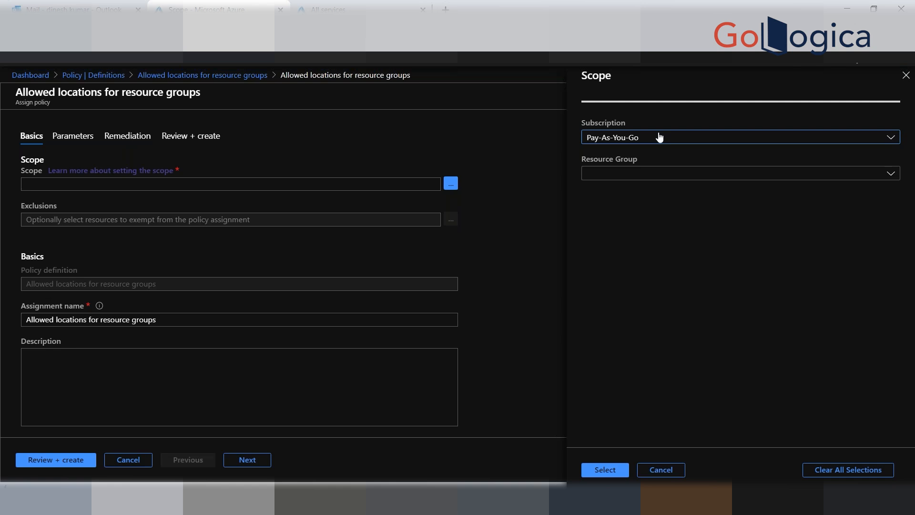
- Check the resource group choices for the scope and confirm the Pay-As-You-Go subscription without choosing a resource group
left_click(675, 179)
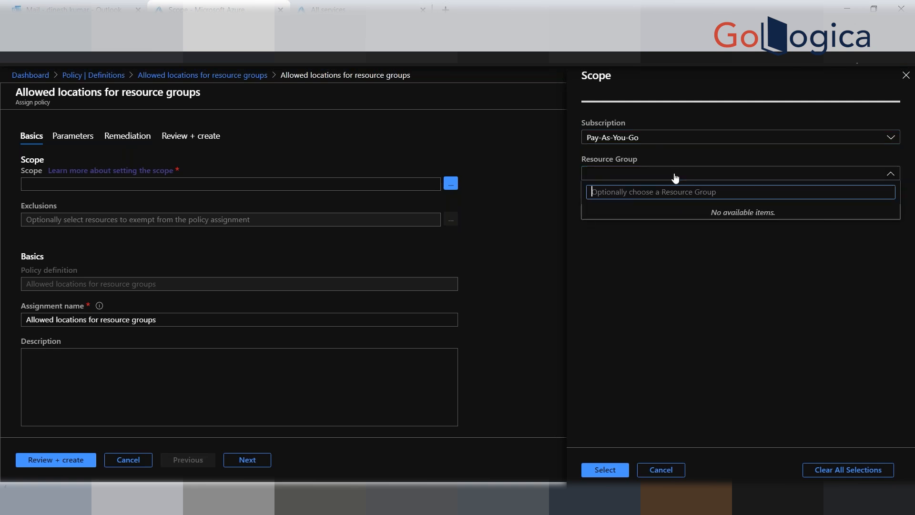
left_click(675, 180)
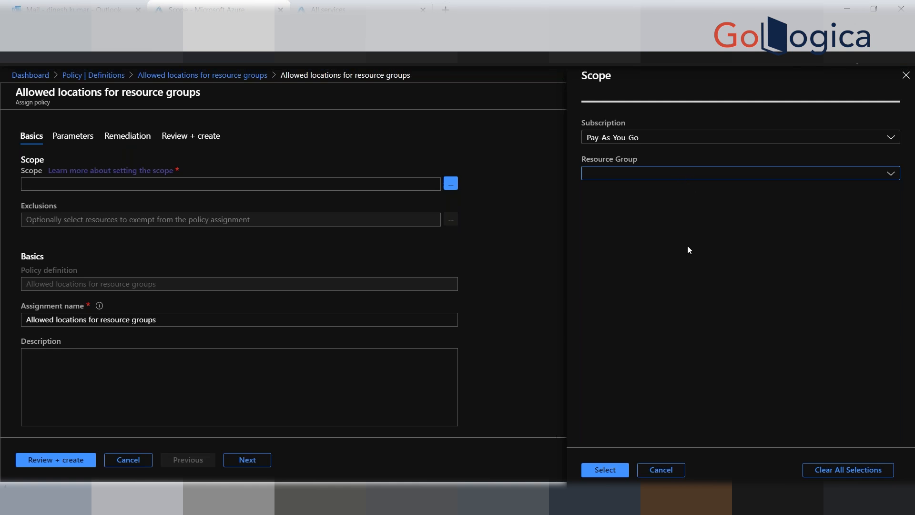
left_click(629, 171)
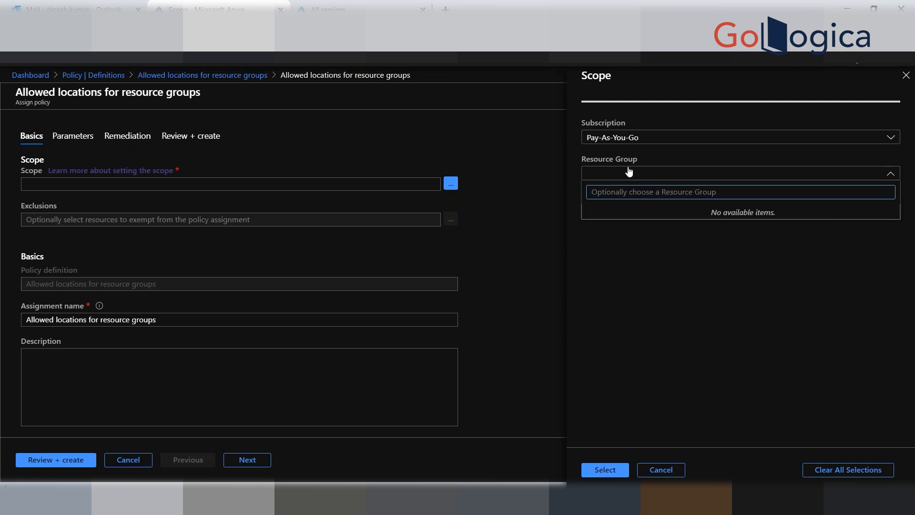
left_click(654, 255)
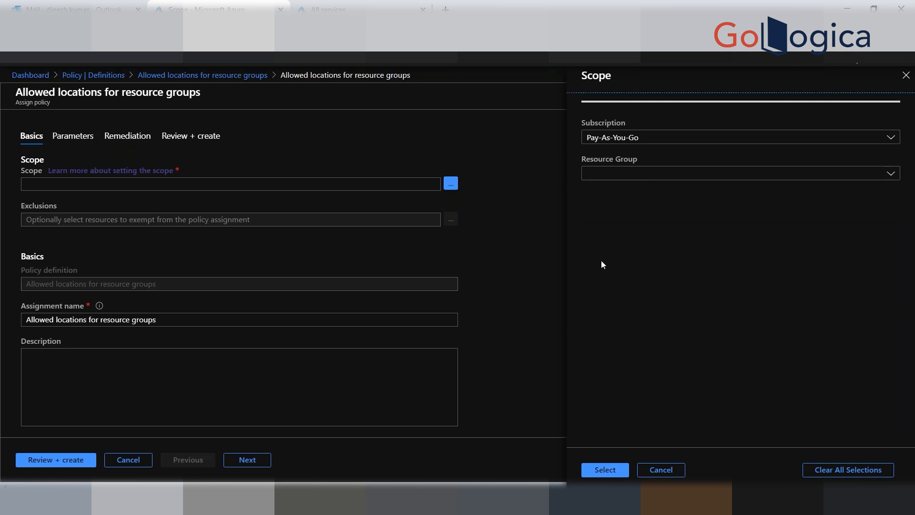
left_click(661, 179)
left_click(666, 266)
left_click(612, 470)
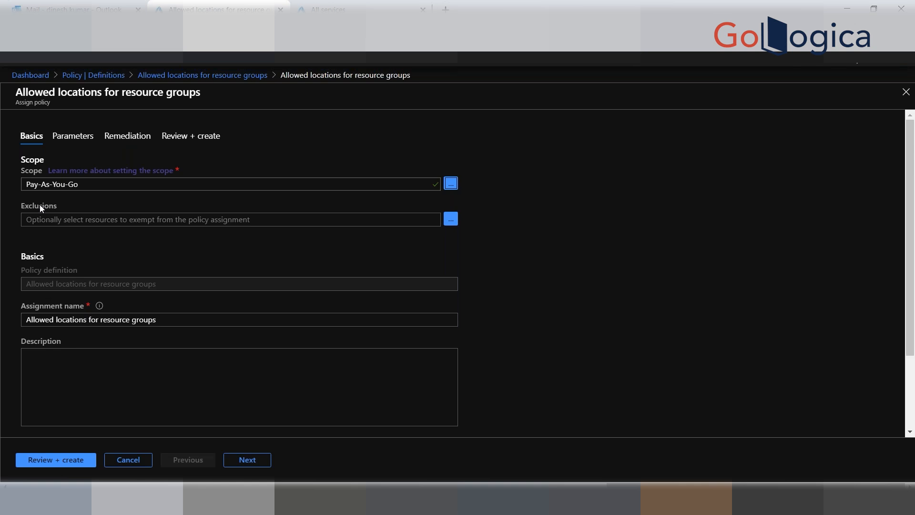
- Inspect the resource group choices for the assignment's exclusions and leave without adding any exclusion
left_click(451, 219)
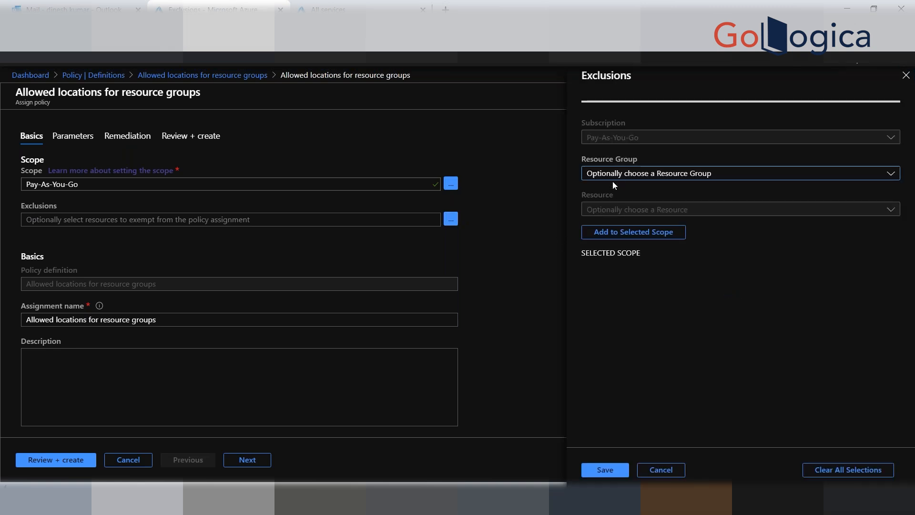
left_click(653, 176)
left_click(653, 176)
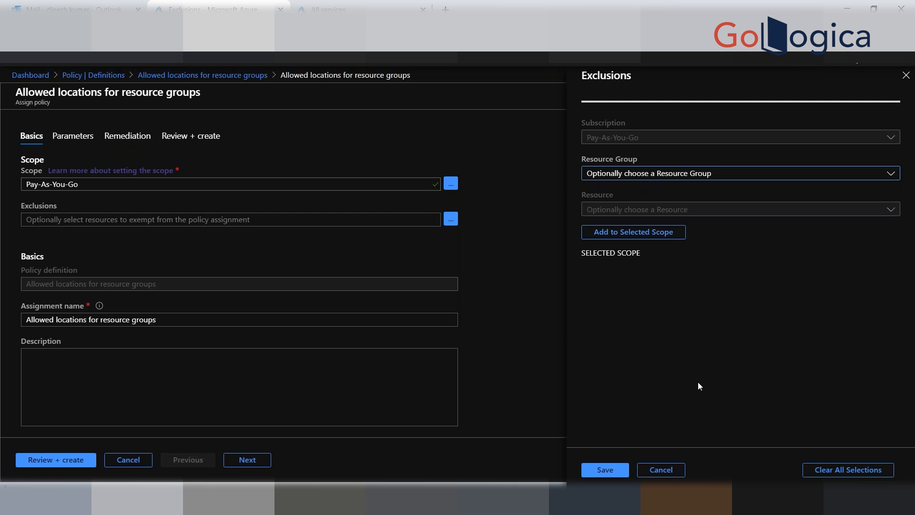
left_click(665, 470)
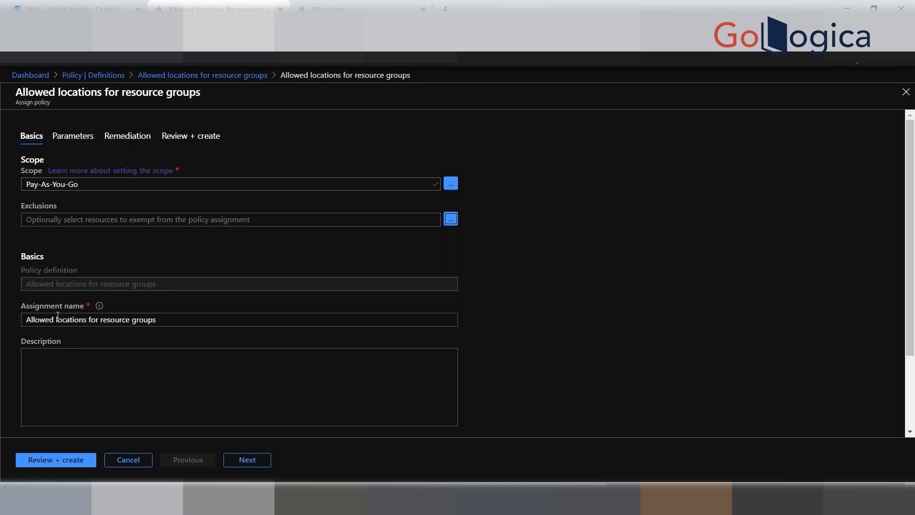
- Retype the ending of the assignment name "Allowed locations for resource groups"
left_click(29, 319)
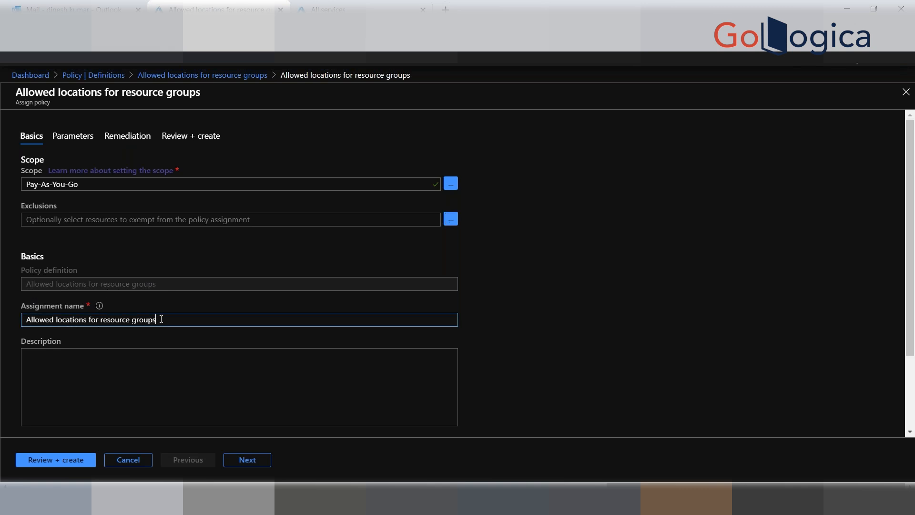
key("BackSpace")
type("ps")
- Enter the assignment description "only southeast asia and australia regions are allowed"
left_click(62, 371)
type("only")
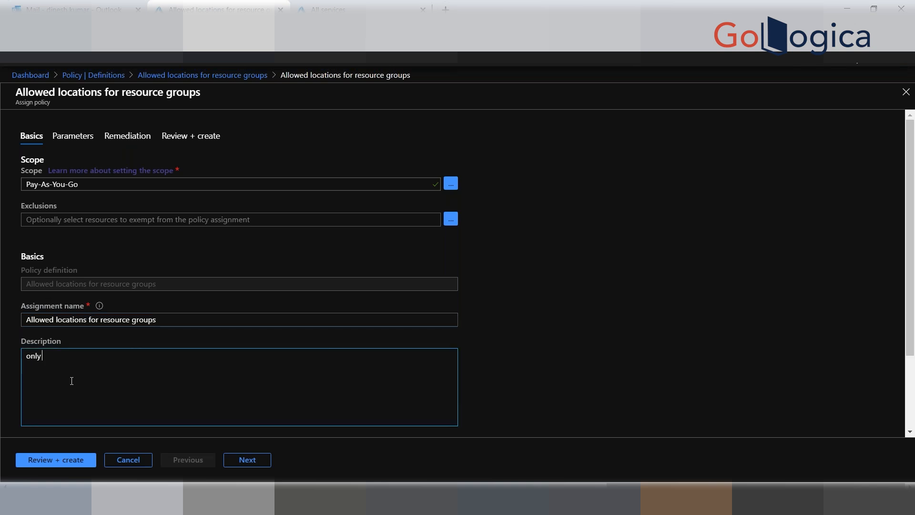
type(" ul")
key("BackSpace")
key("BackSpace")
type("southeast asia and au")
type("t")
key("BackSpace")
type("stralia regions")
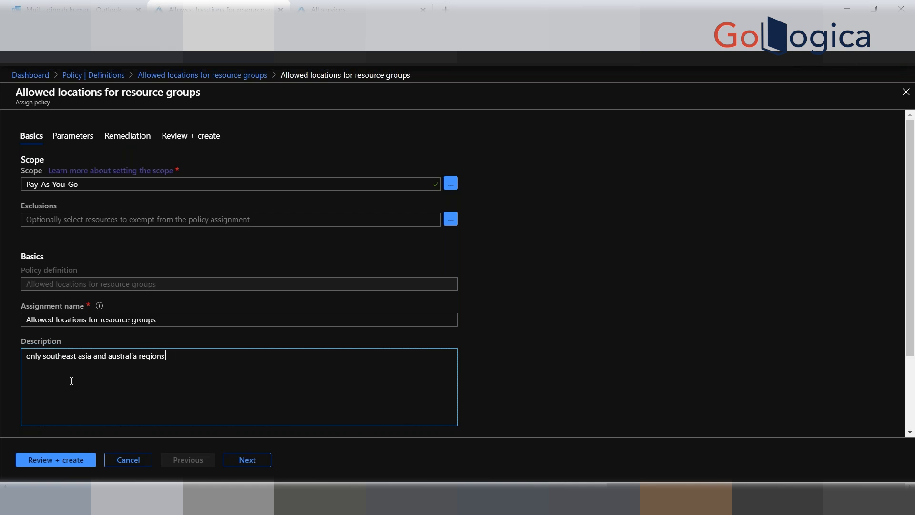
type(" are alwa")
key("BackSpace")
key("BackSpace")
type("lowed")
- Proceed to the assignment's parameters and add Southeast Asia to the allowed locations
left_click(242, 460)
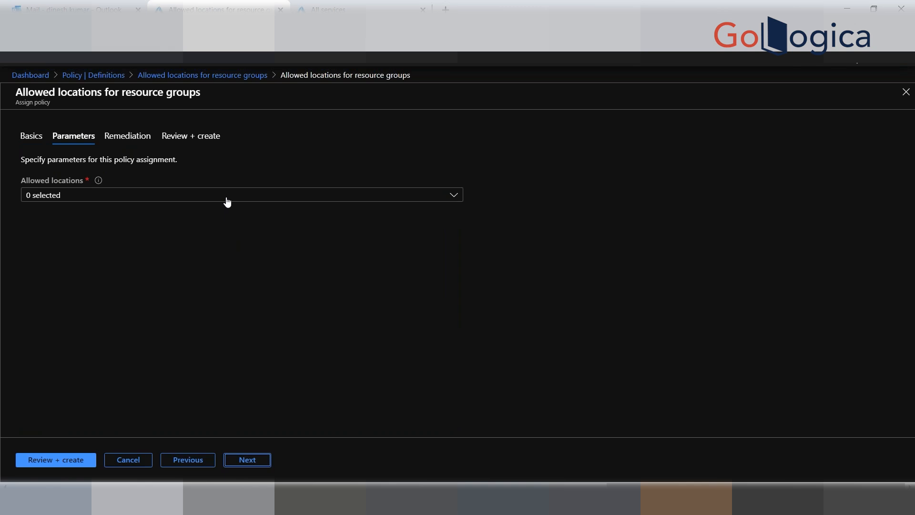
left_click(219, 196)
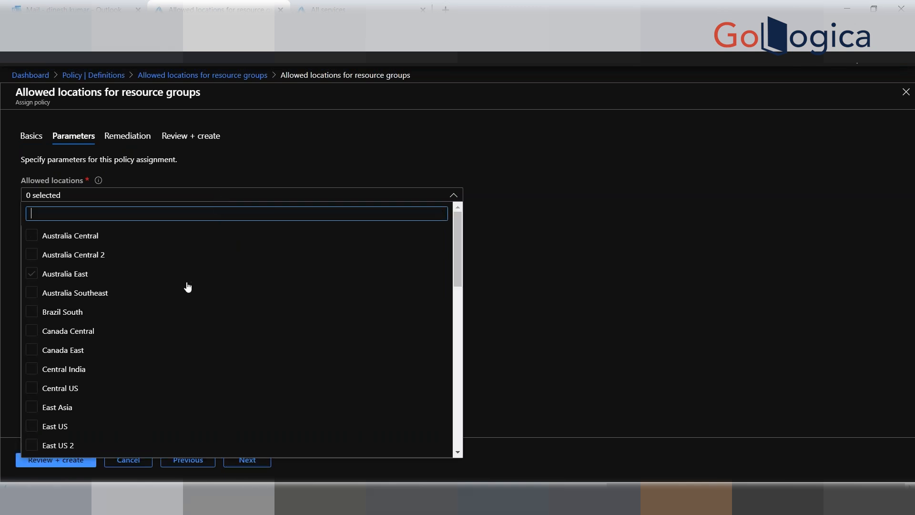
scroll(128, 339, "down", 1)
scroll(128, 339, "down", 3)
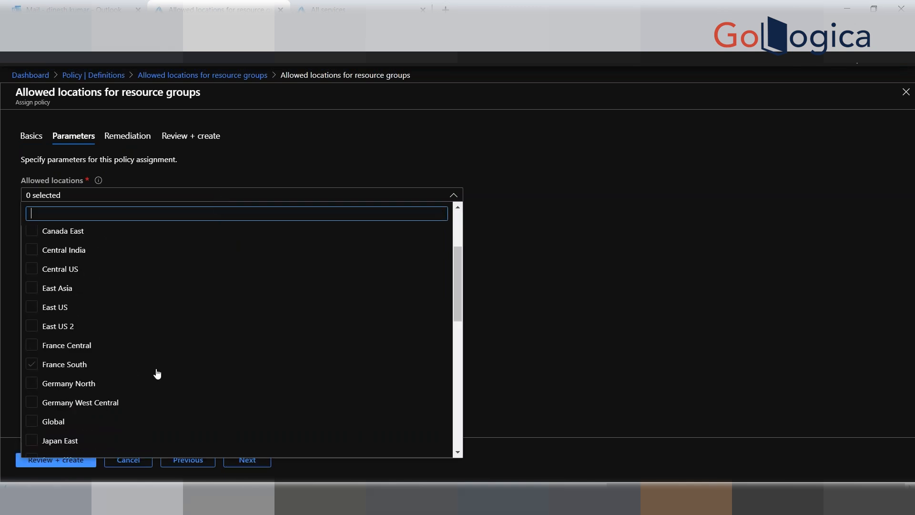
scroll(167, 359, "down", 3)
scroll(172, 382, "down", 4)
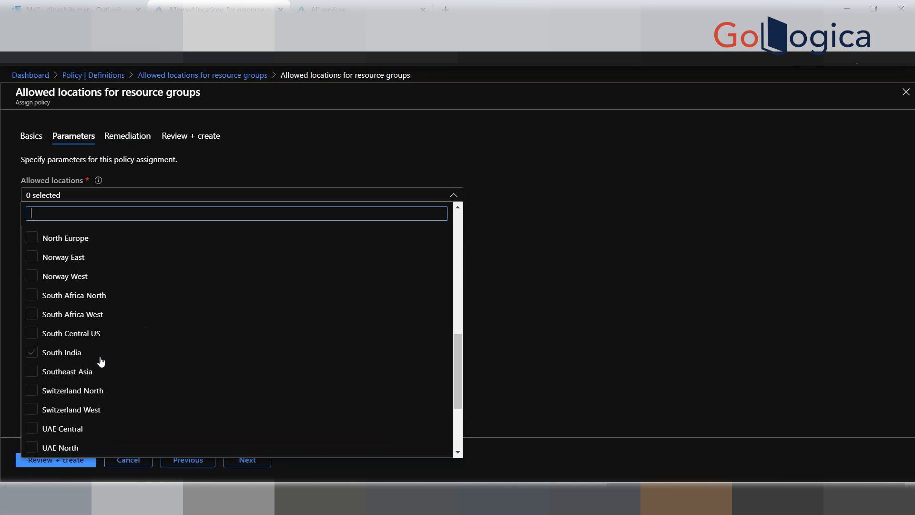
left_click(33, 374)
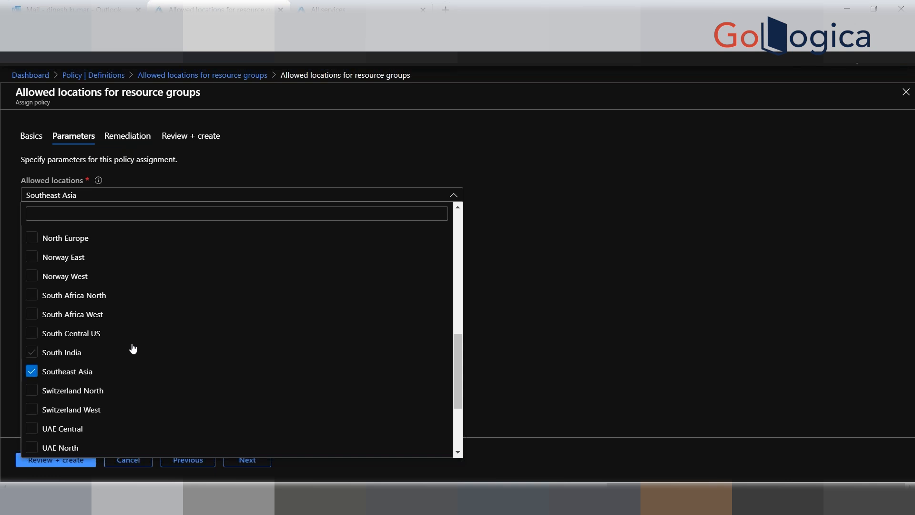
- Add Australia East to the allowed locations and close the location list
scroll(131, 348, "up", 10)
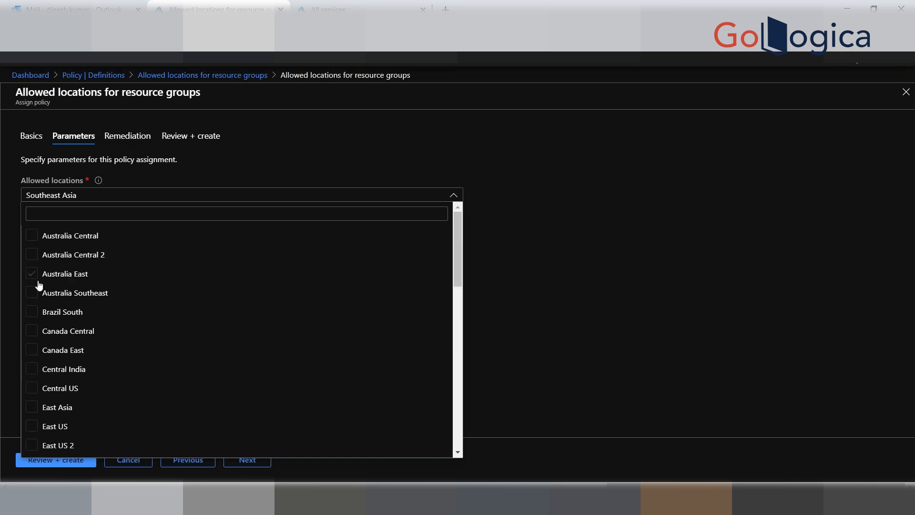
left_click(32, 278)
left_click(38, 330)
left_click(38, 330)
scroll(200, 315, "down", 10)
scroll(202, 337, "down", 4)
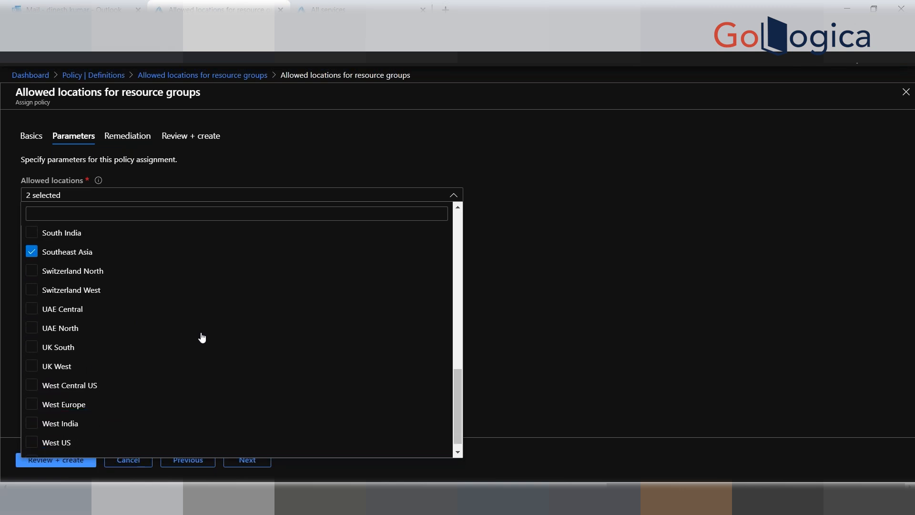
left_click(515, 359)
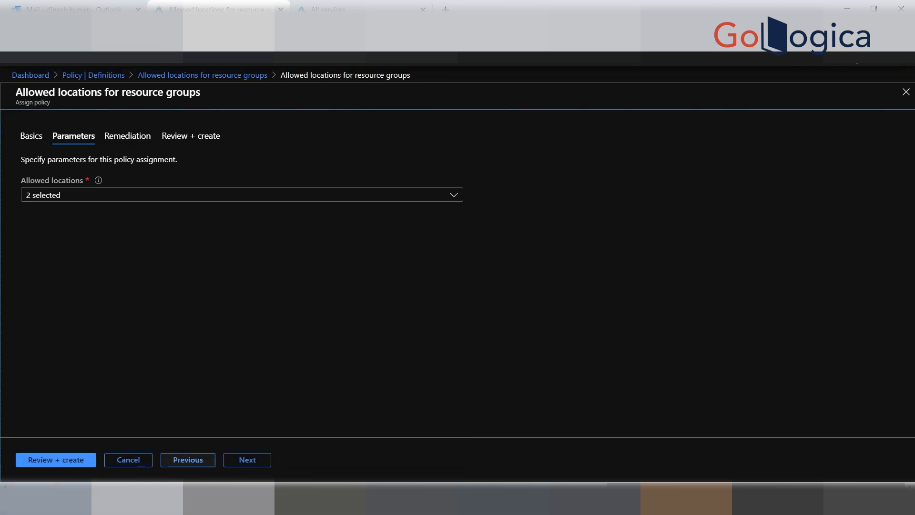
- Create the policy assignment without a managed identity after reviewing its allowed locations, and check the creation notification
left_click(253, 460)
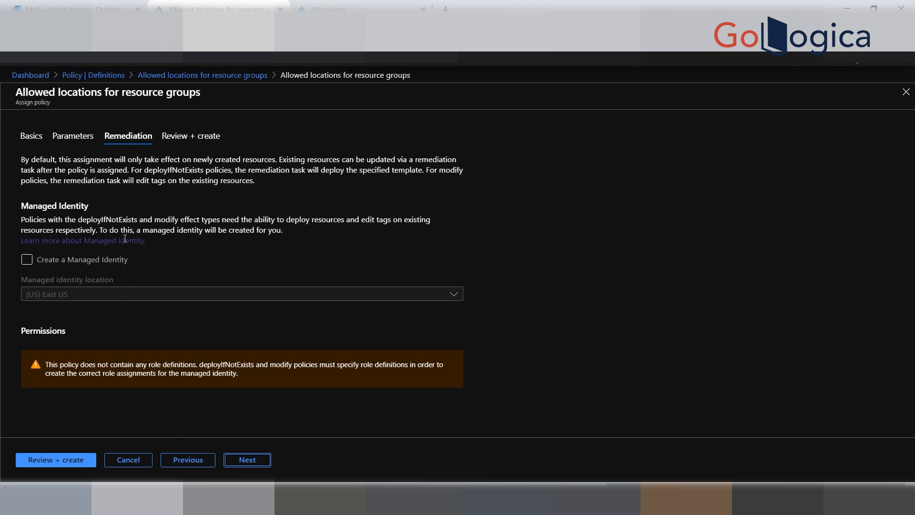
left_click(247, 460)
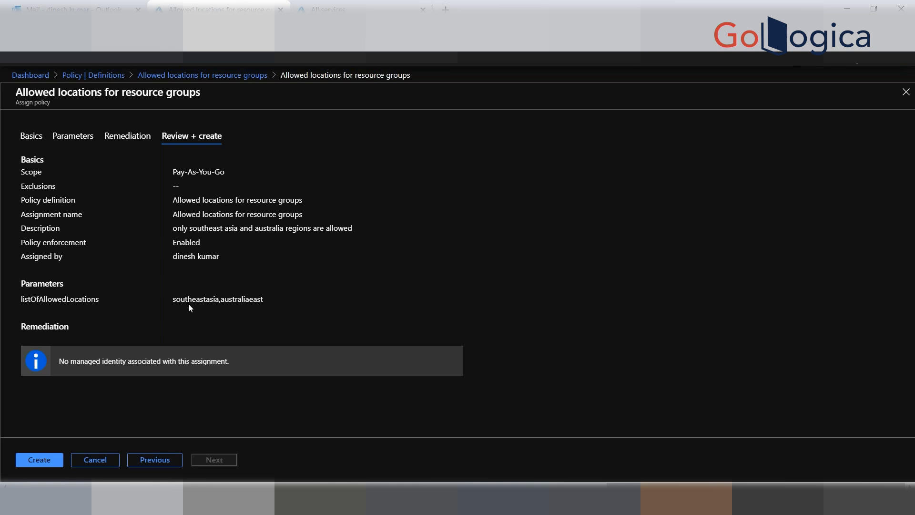
left_click_drag(172, 301, 260, 297)
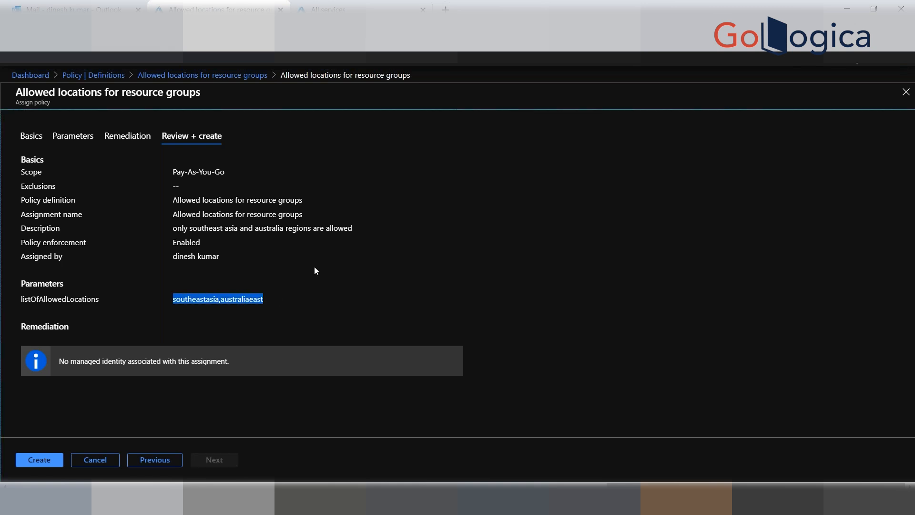
left_click(42, 461)
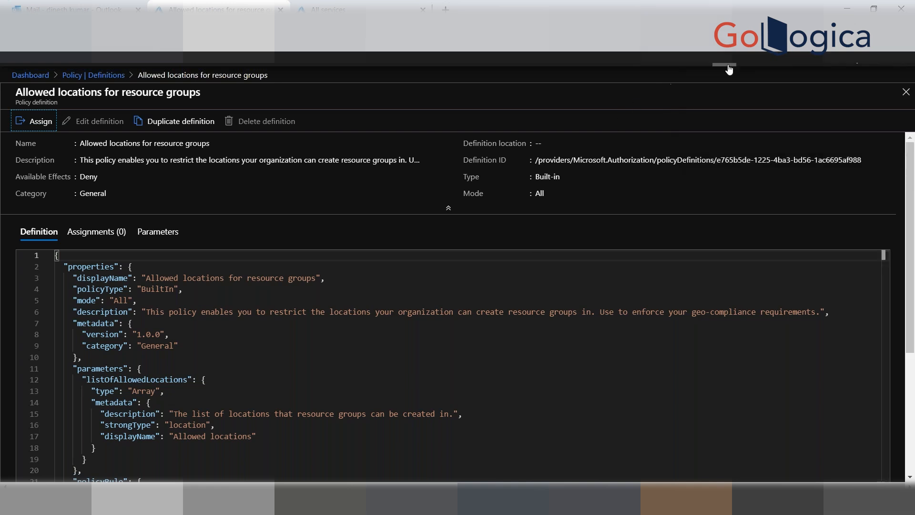
left_click(707, 64)
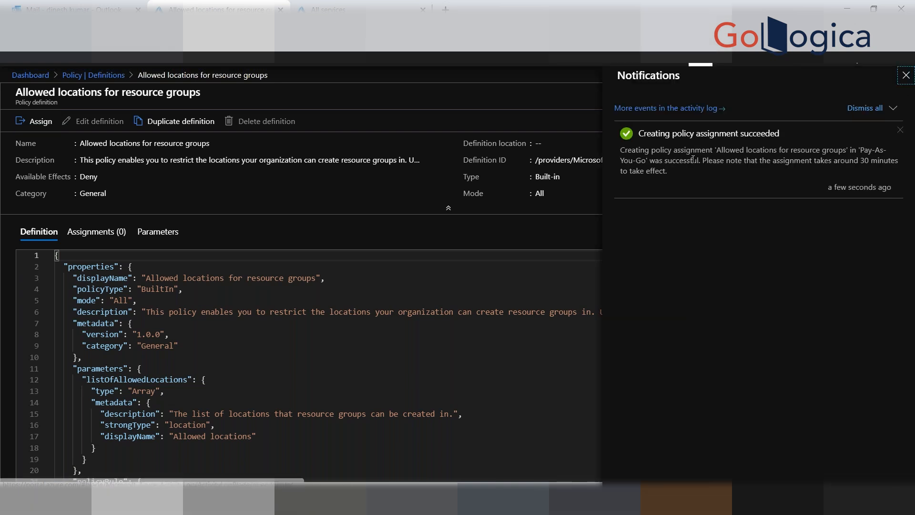
left_click(906, 77)
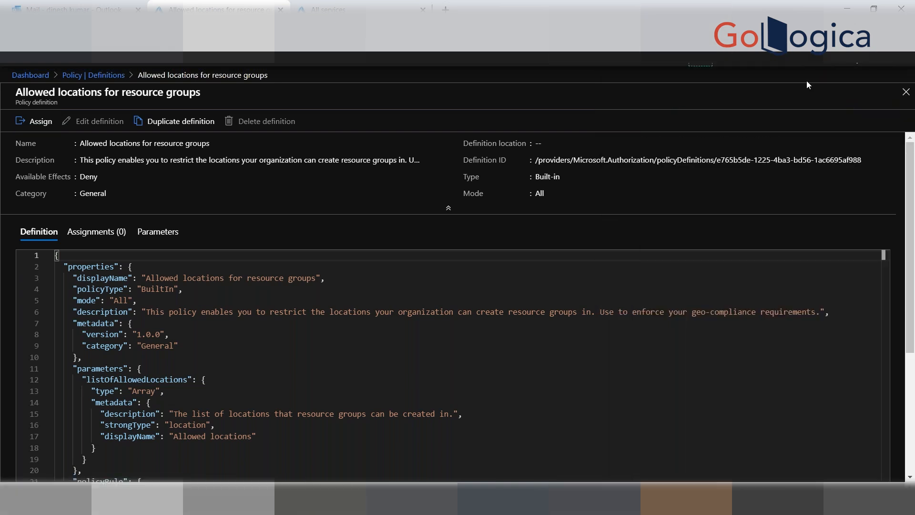
- Check the compliance state of the Pay-As-You-Go assignment, inspect its details and policy definition, and return to the compliance overview
left_click(93, 76)
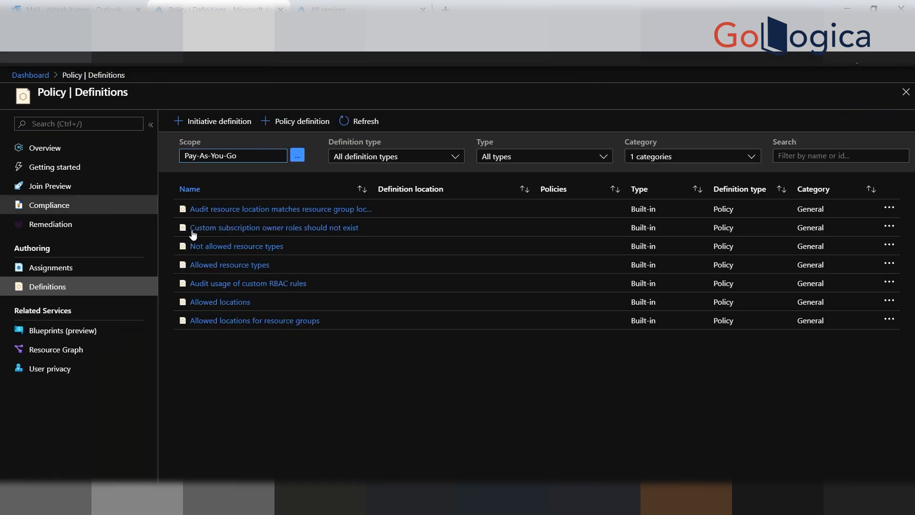
left_click(56, 207)
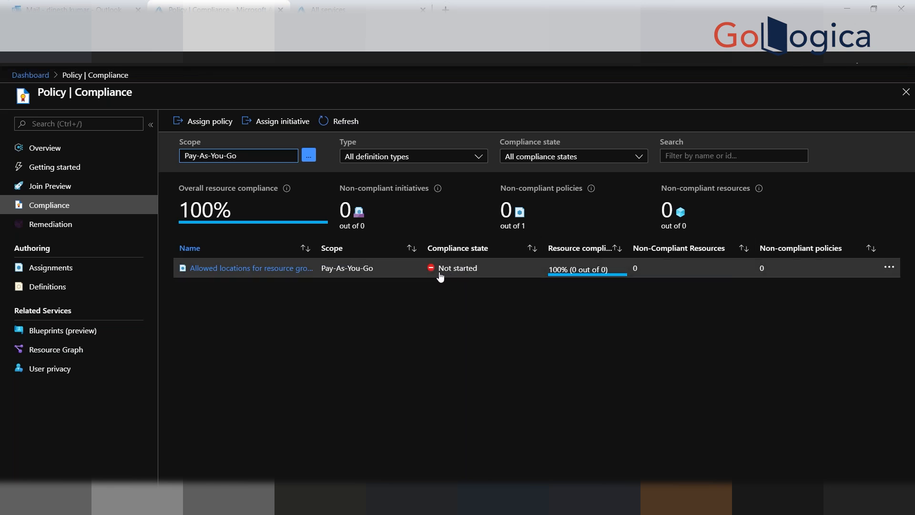
left_click(373, 270)
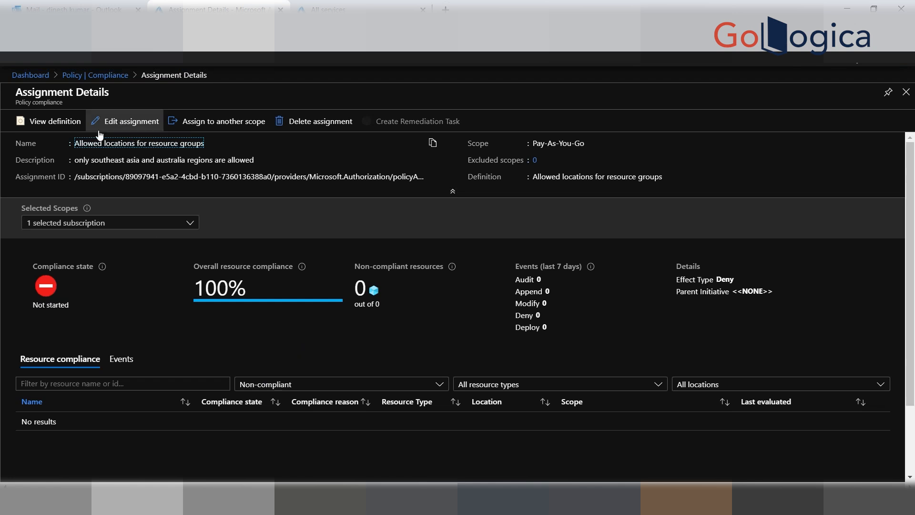
left_click(49, 125)
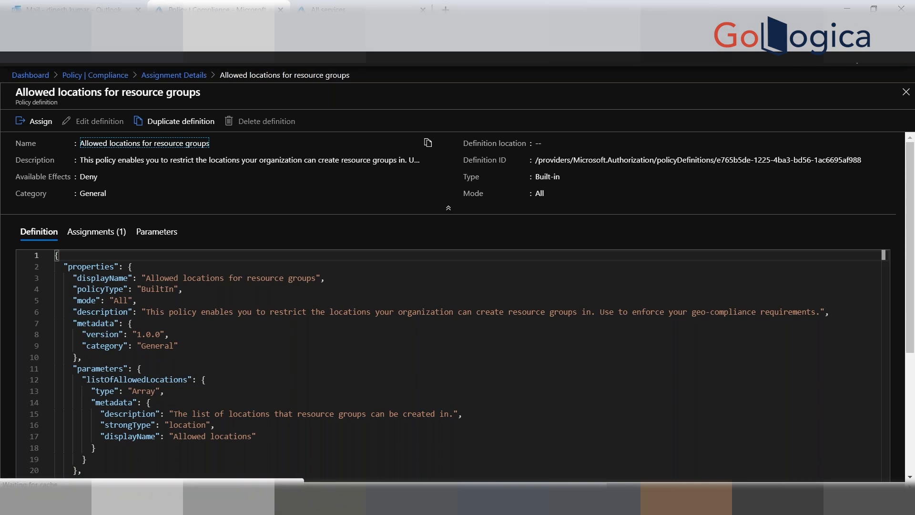
left_click(95, 74)
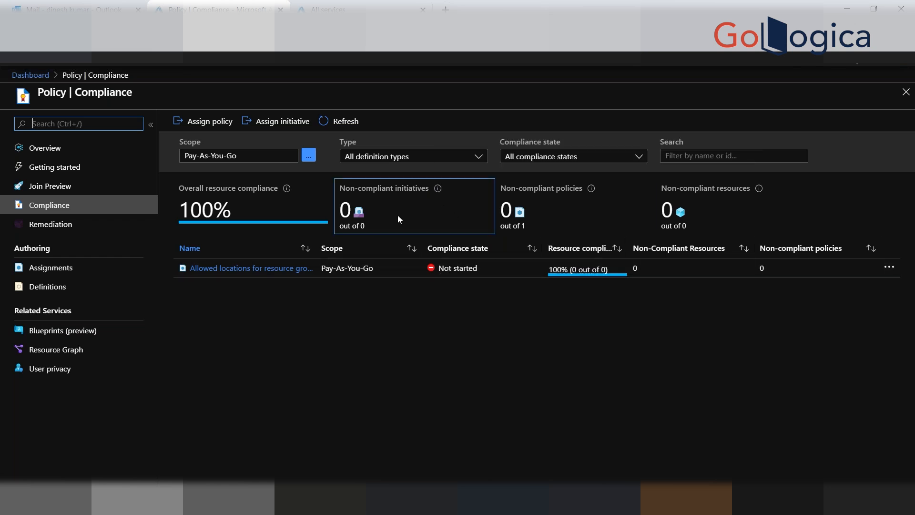
- Search the portal for "resour" and open the Resource groups service
left_click(183, 62)
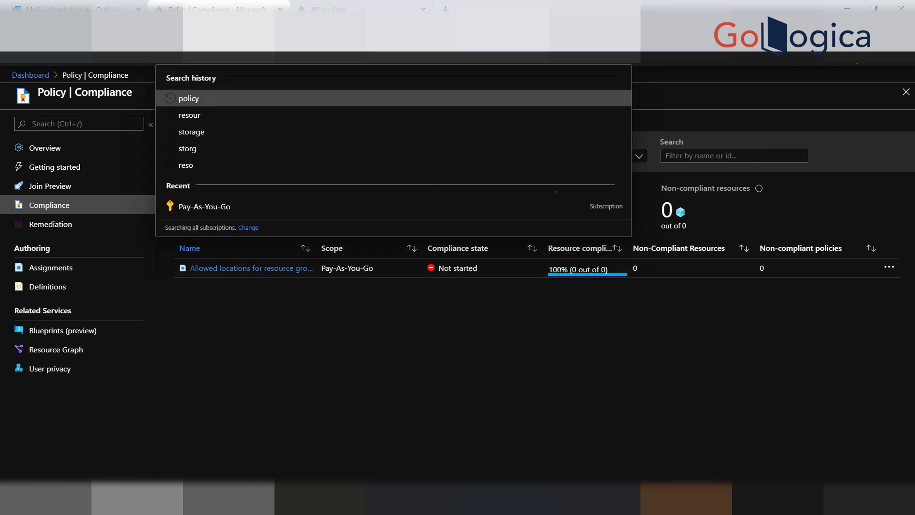
type("resour")
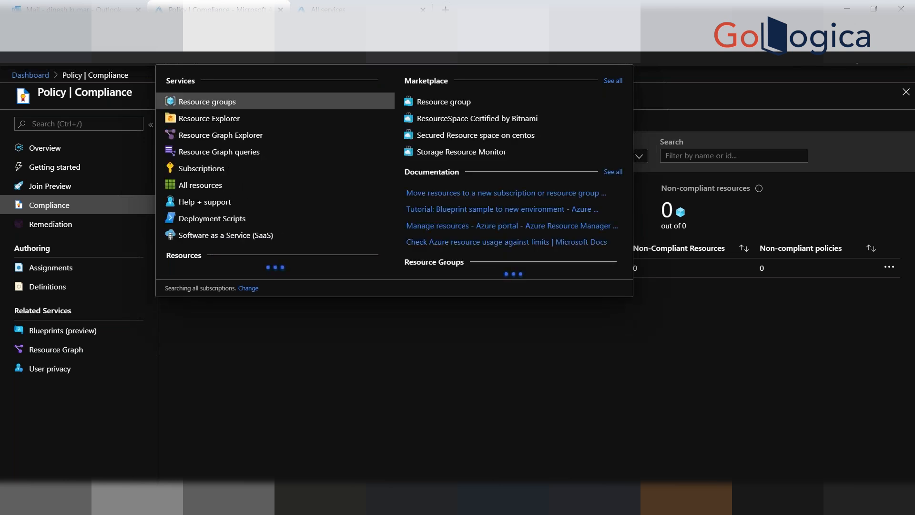
left_click(205, 101)
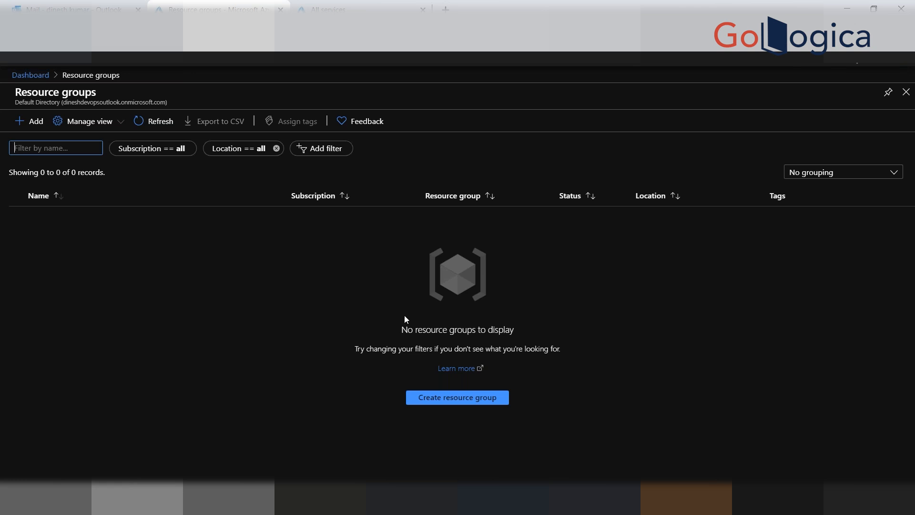
- Create a resource group named demorg in the Pay-As-You-Go subscription, keeping the (US) East US region and adding no tags
left_click(424, 400)
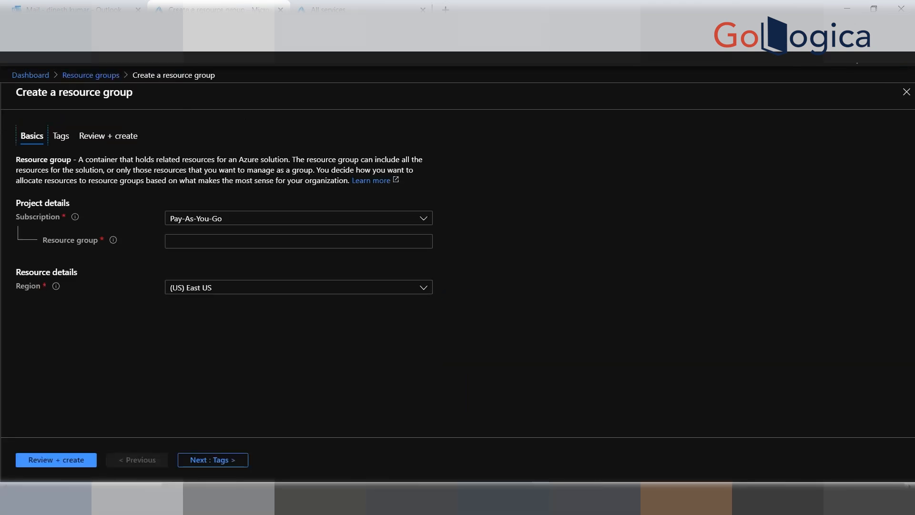
left_click(246, 240)
type("d")
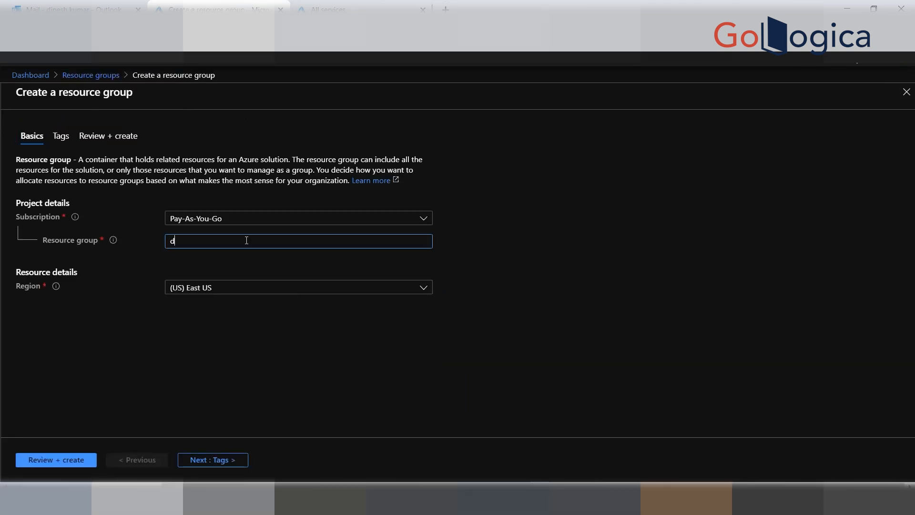
type("emorg")
left_click(214, 468)
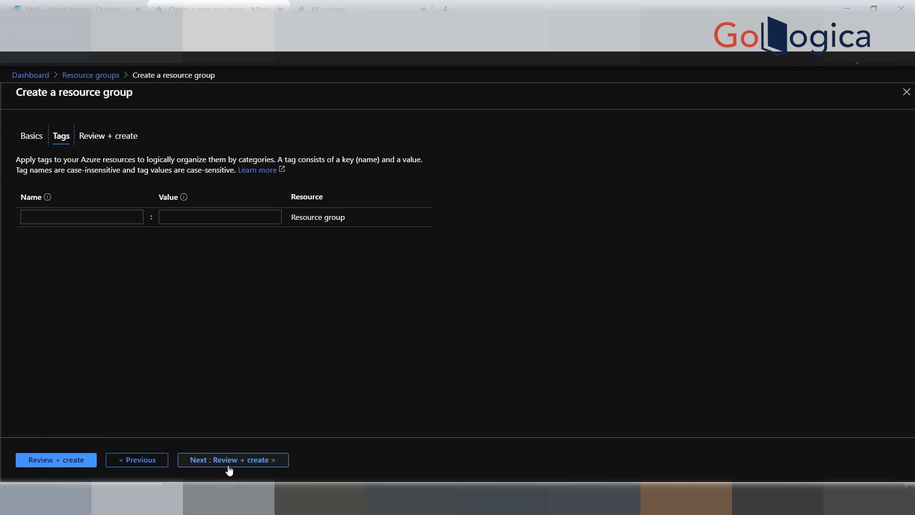
left_click(229, 469)
left_click(31, 464)
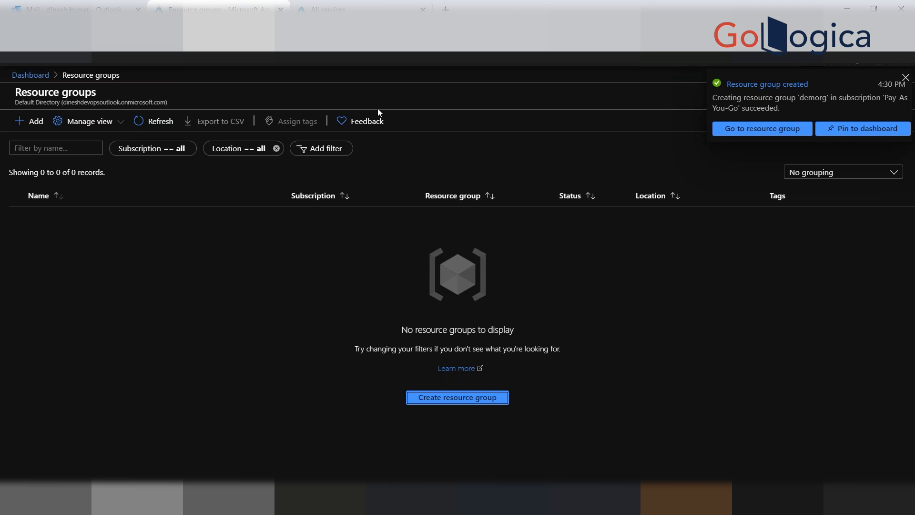
- Open the Policy service in the other portal tab, then refresh the resource groups list in the original tab
left_click(352, 10)
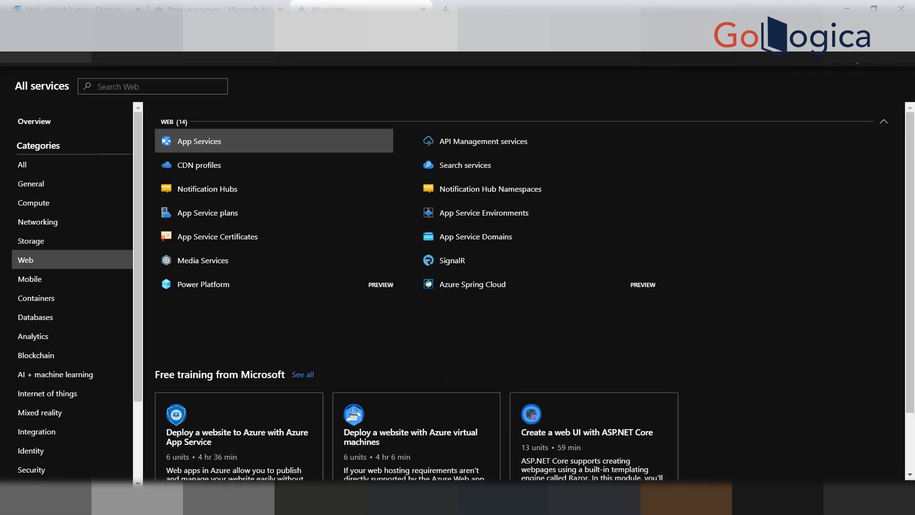
left_click(91, 59)
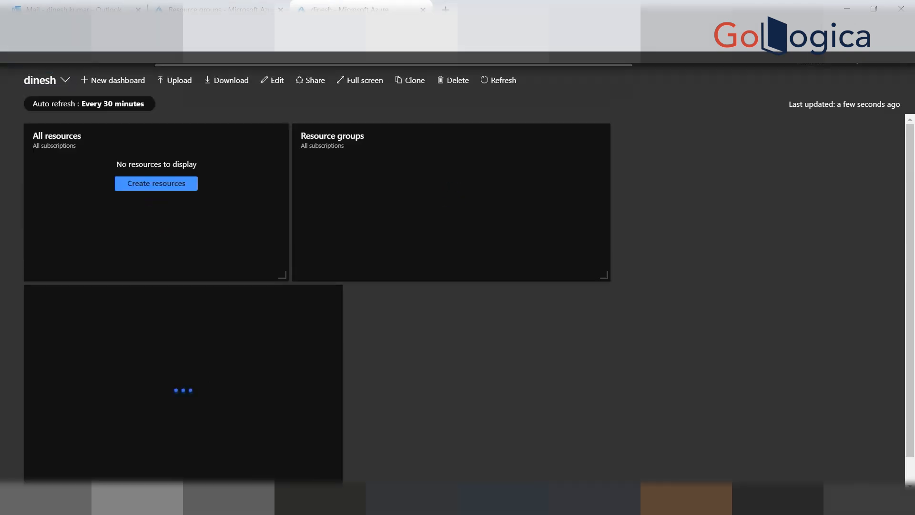
left_click(228, 57)
type("policy")
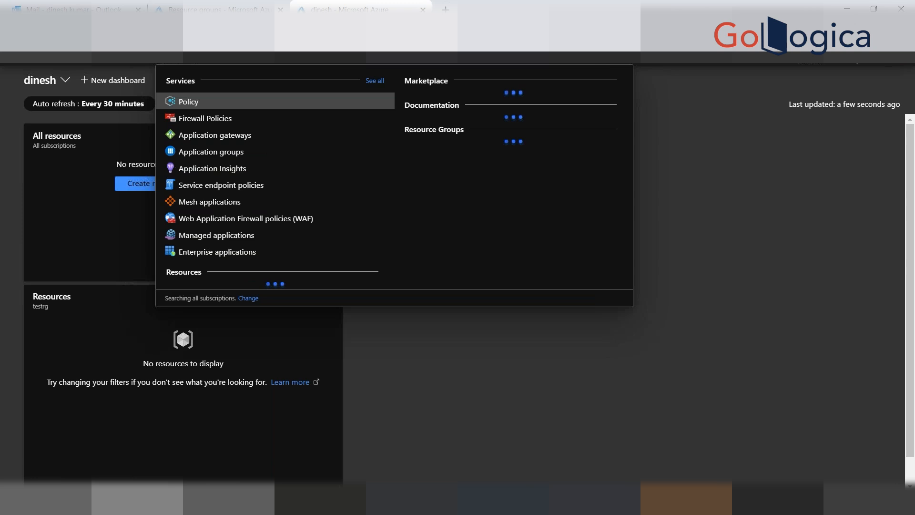
left_click(194, 101)
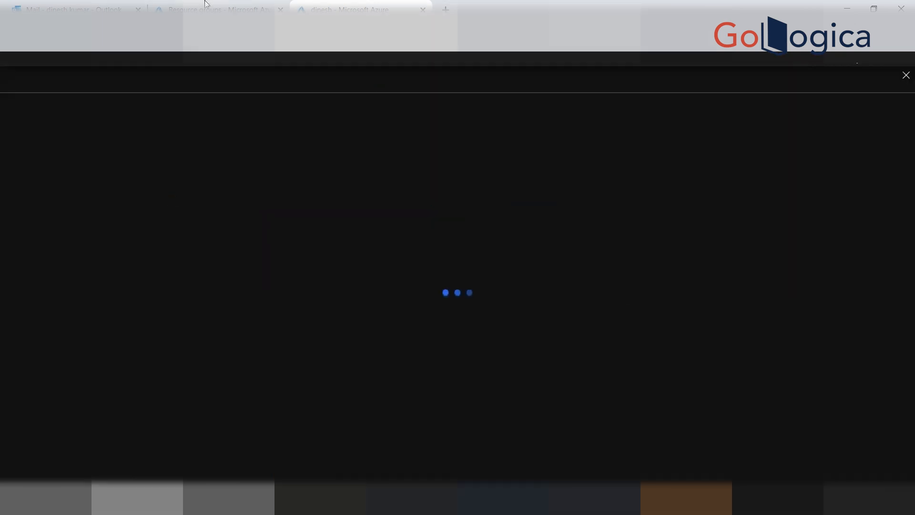
left_click(253, 6)
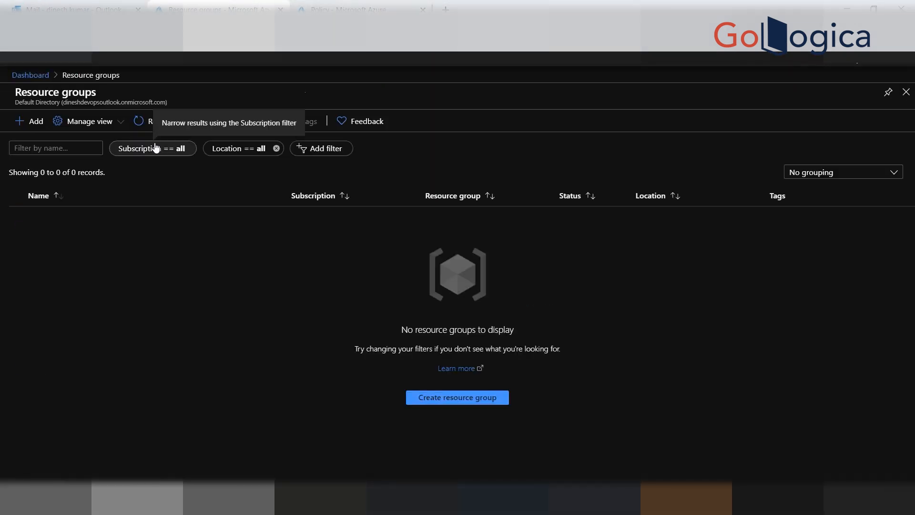
left_click(163, 125)
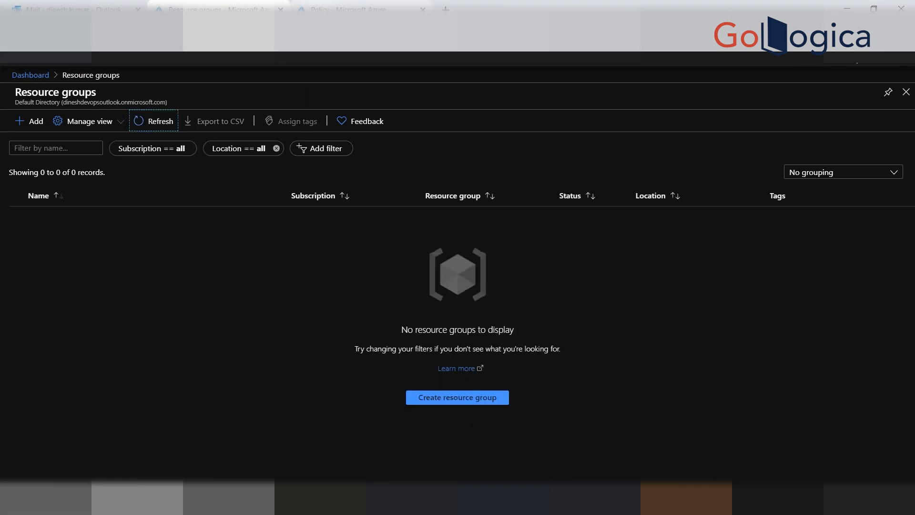
- In the Policy tab, list the policy definitions and filter them to the Storage category only
left_click(348, 8)
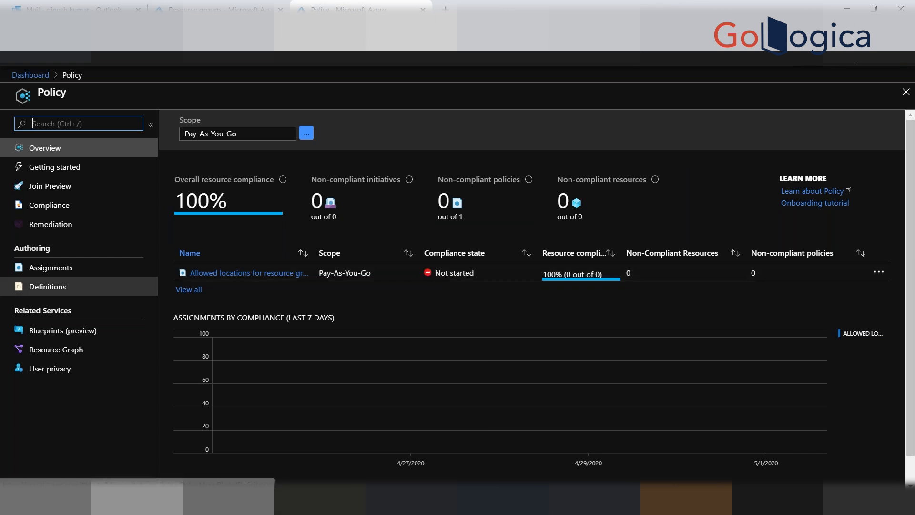
left_click(47, 287)
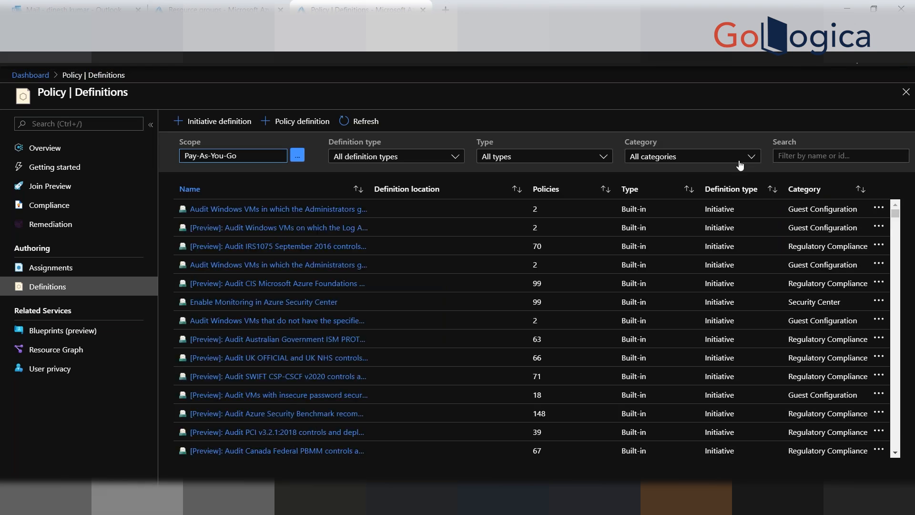
left_click(754, 163)
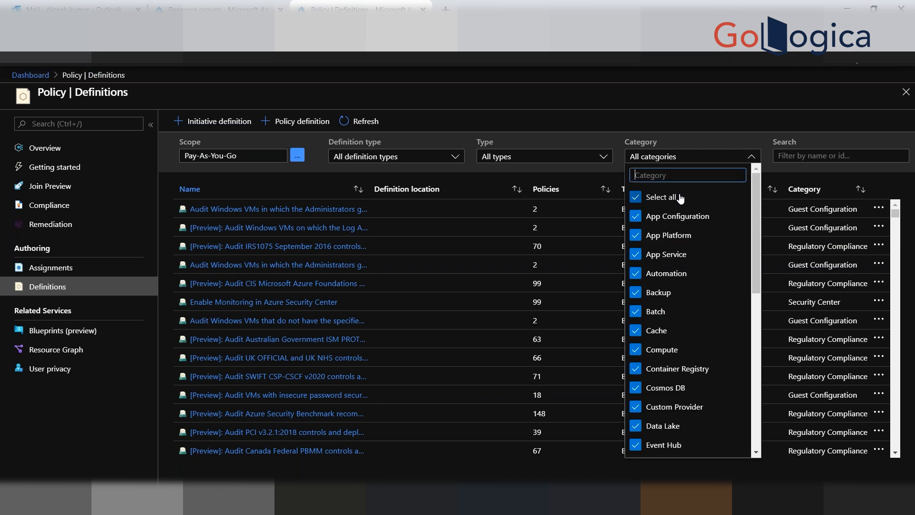
left_click(642, 197)
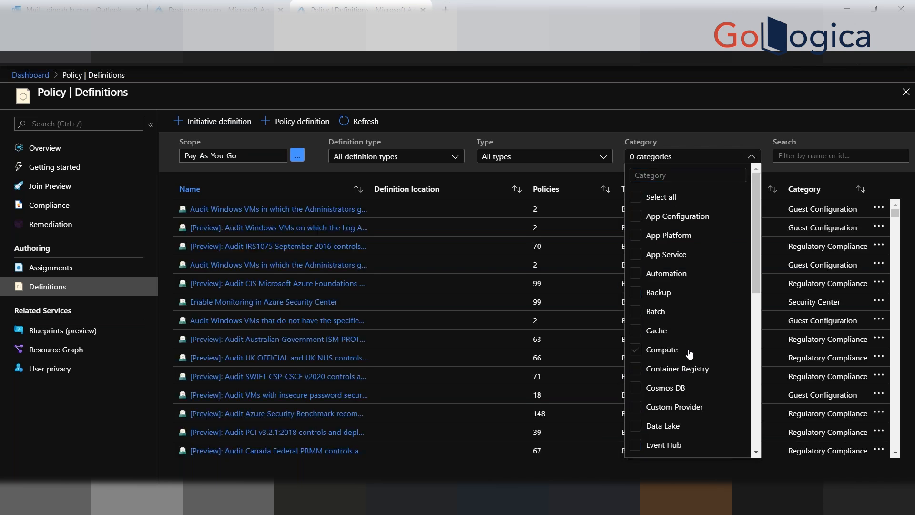
scroll(681, 343, "down", 6)
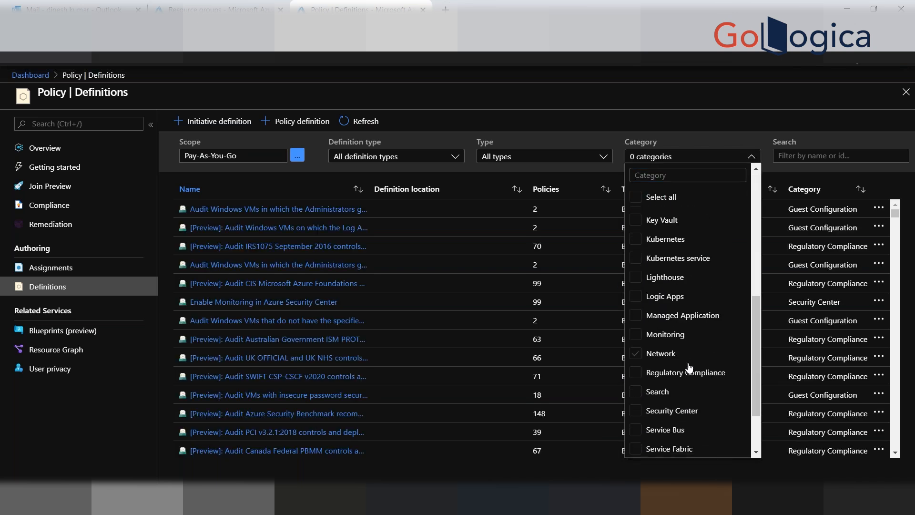
scroll(689, 368, "down", 3)
left_click(637, 412)
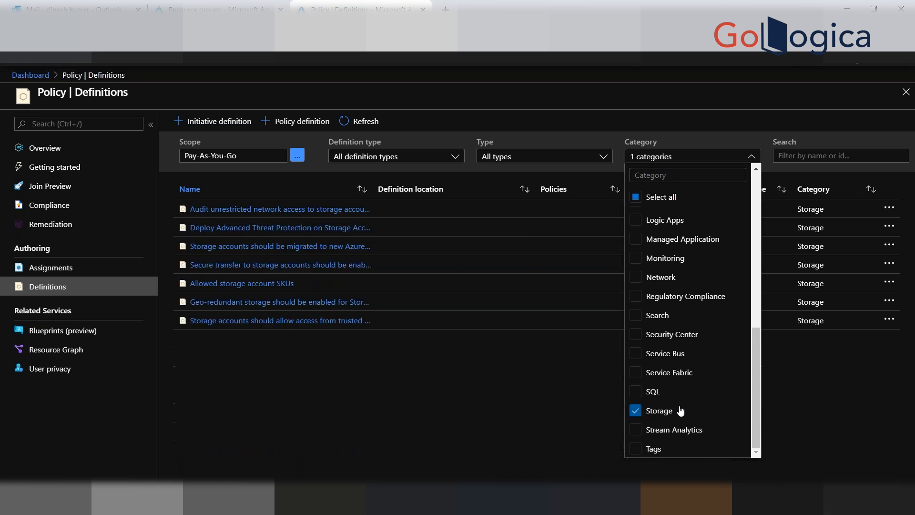
left_click(474, 402)
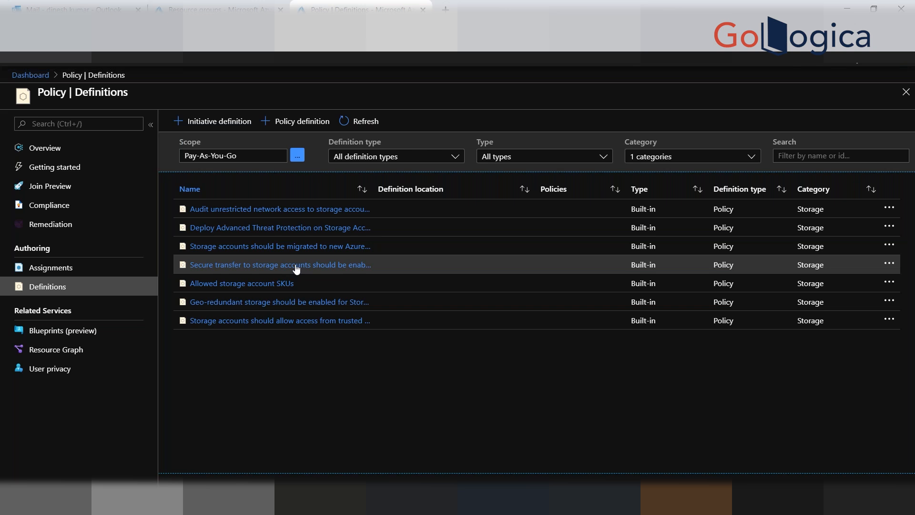
- Start assigning the "Secure transfer to storage accounts should be enabled" definition with the Pay-As-You-Go subscription as its scope
left_click(296, 265)
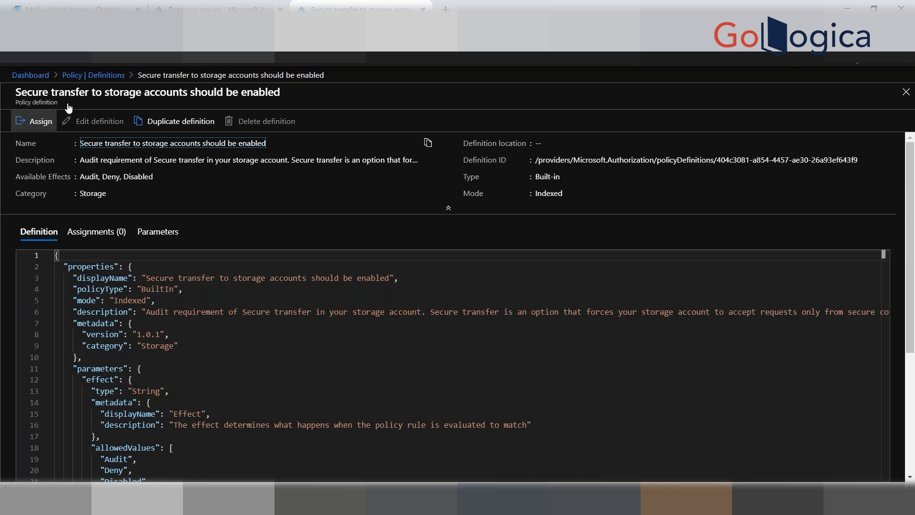
left_click(27, 127)
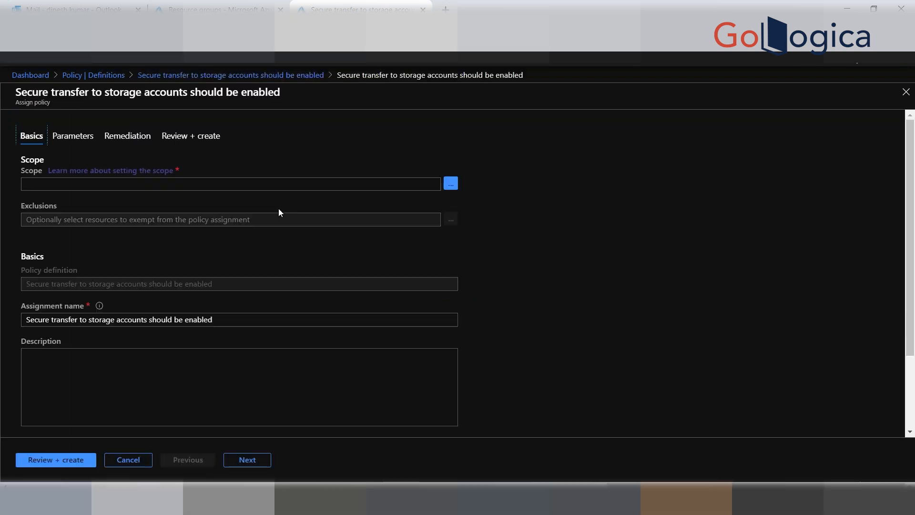
left_click(450, 184)
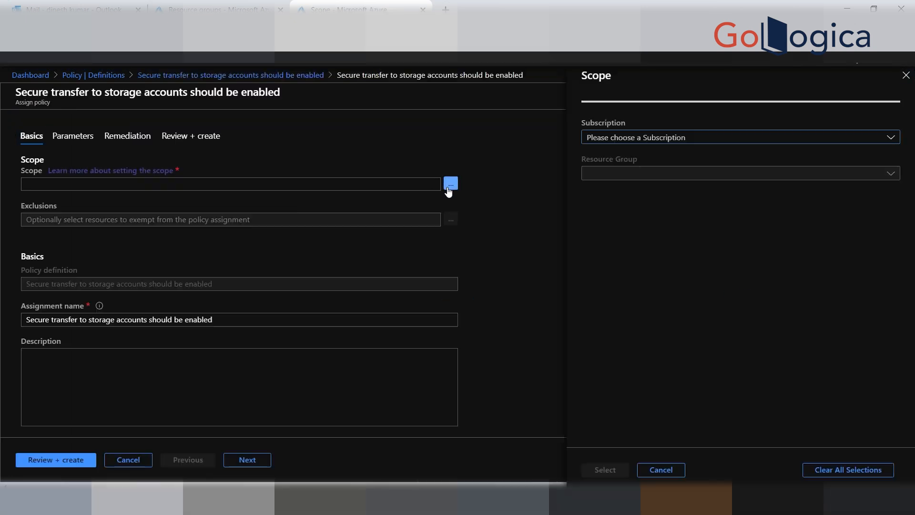
left_click(647, 141)
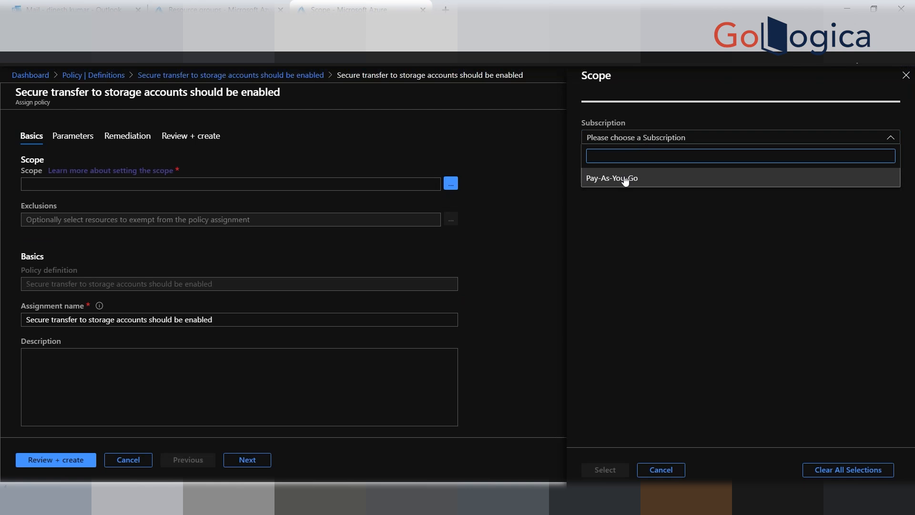
left_click(615, 234)
left_click(605, 467)
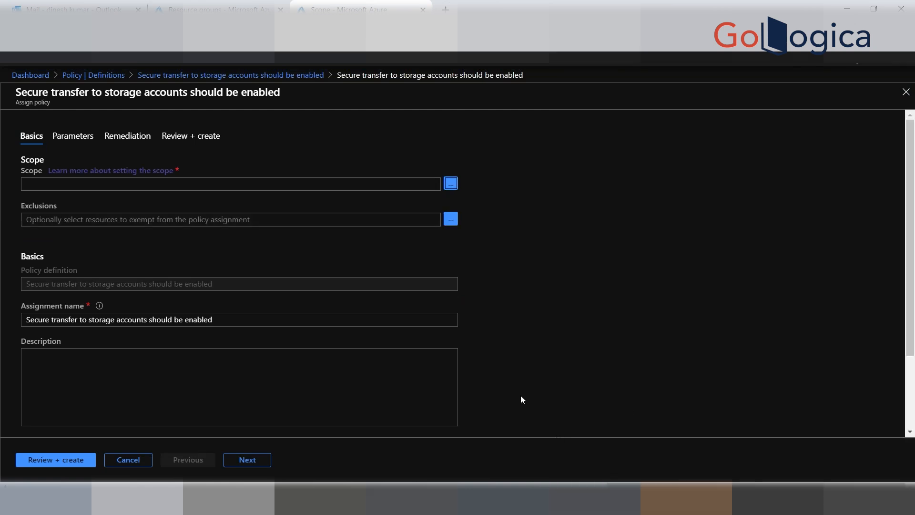
- Copy the assignment name "Secure transfer to storage accounts should be enabled" into the assignment's description
left_click(122, 364)
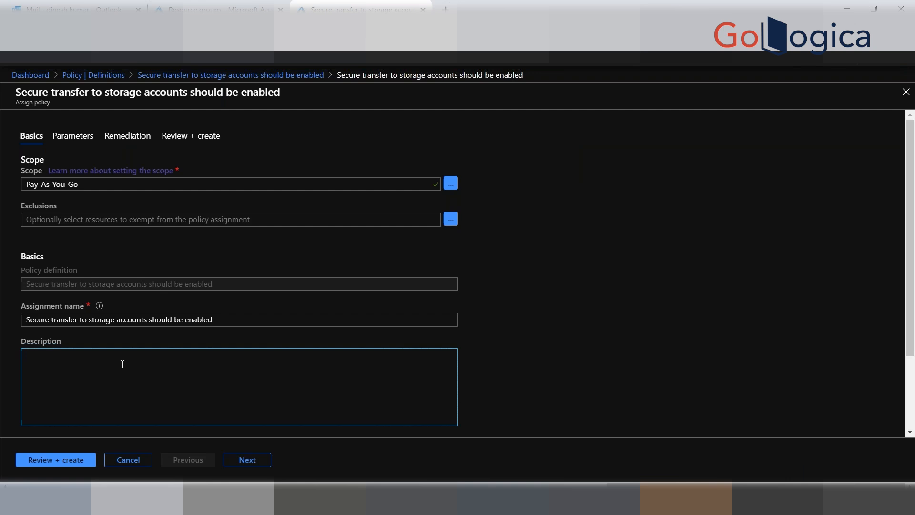
left_click_drag(218, 320, 1, 327)
key("ctrl+c")
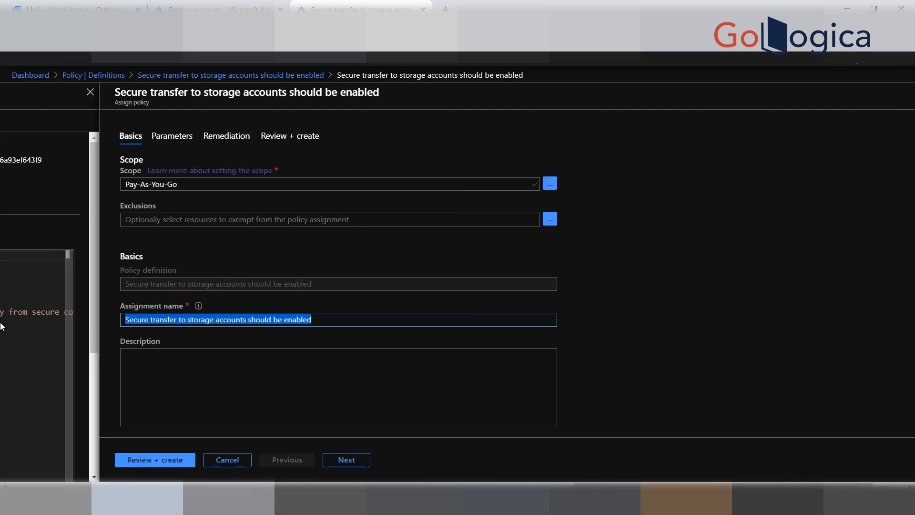
left_click(167, 360)
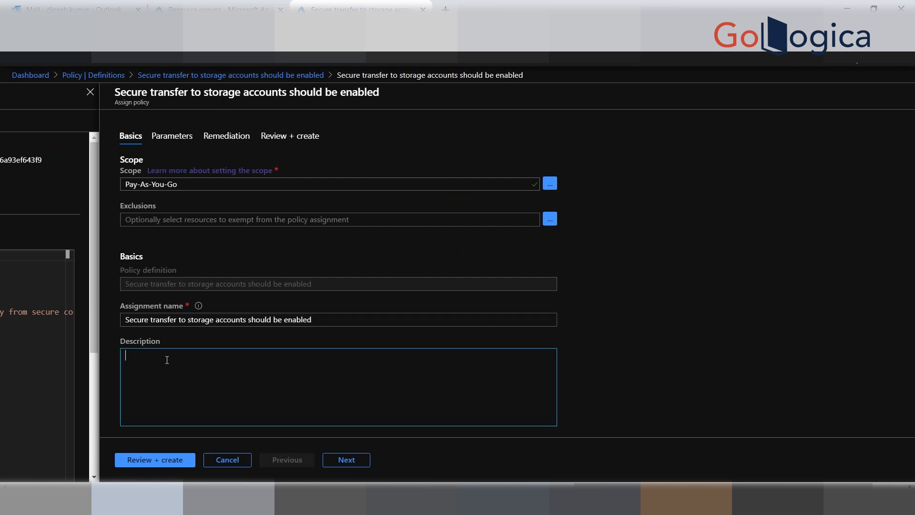
key("ctrl+v")
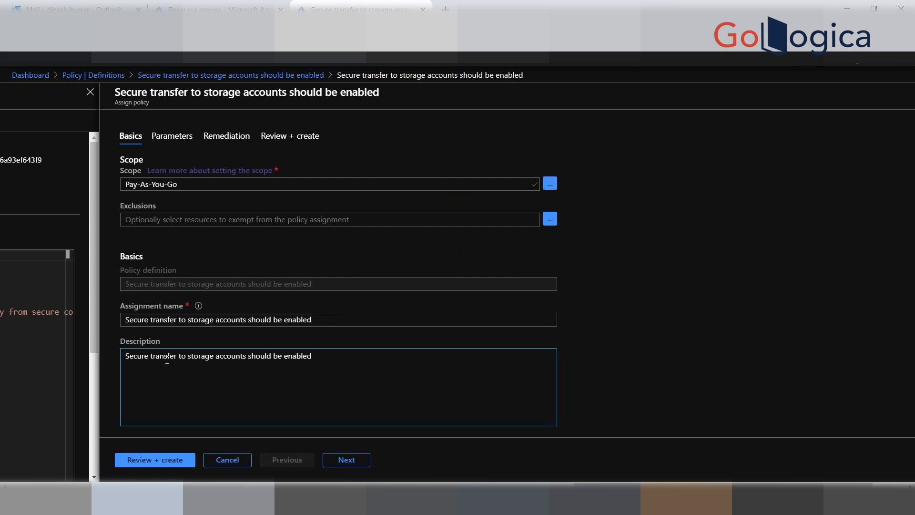
- Review the assignment's remediation and parameter settings, keep the effect at Audit, and create the assignment
left_click(169, 460)
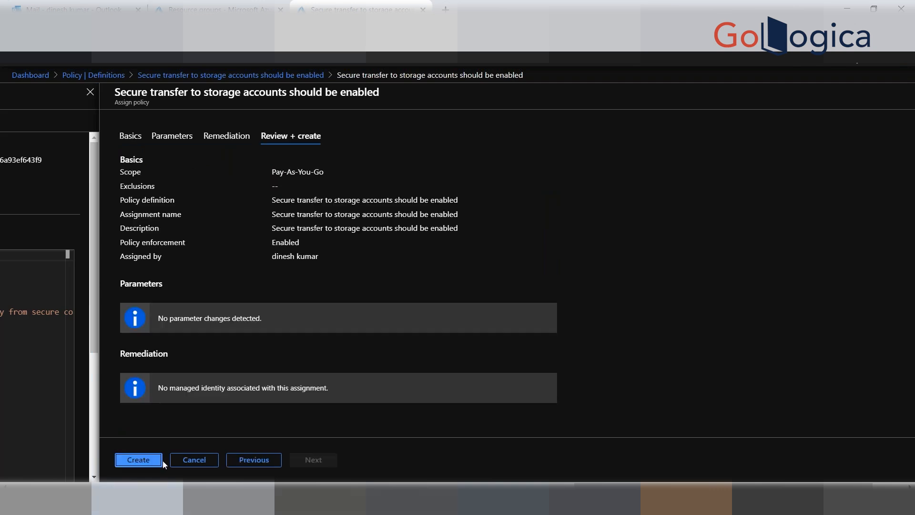
left_click(253, 461)
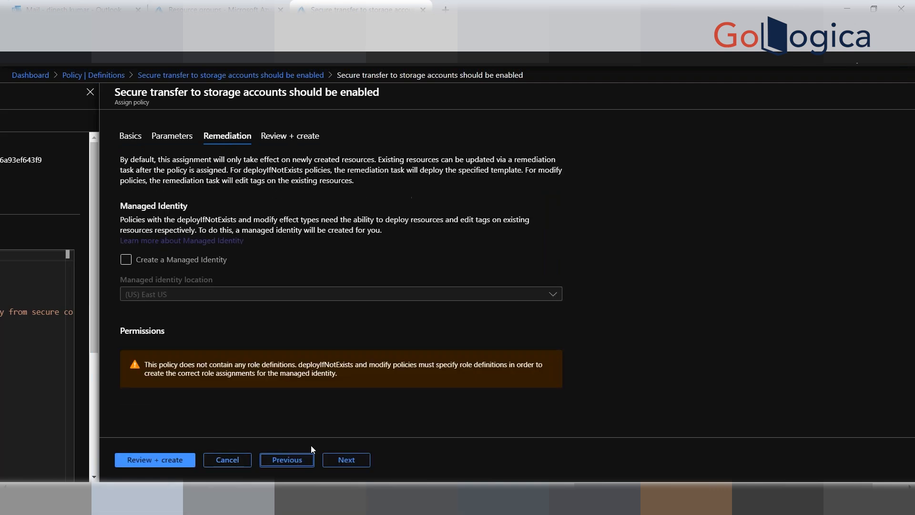
left_click(278, 467)
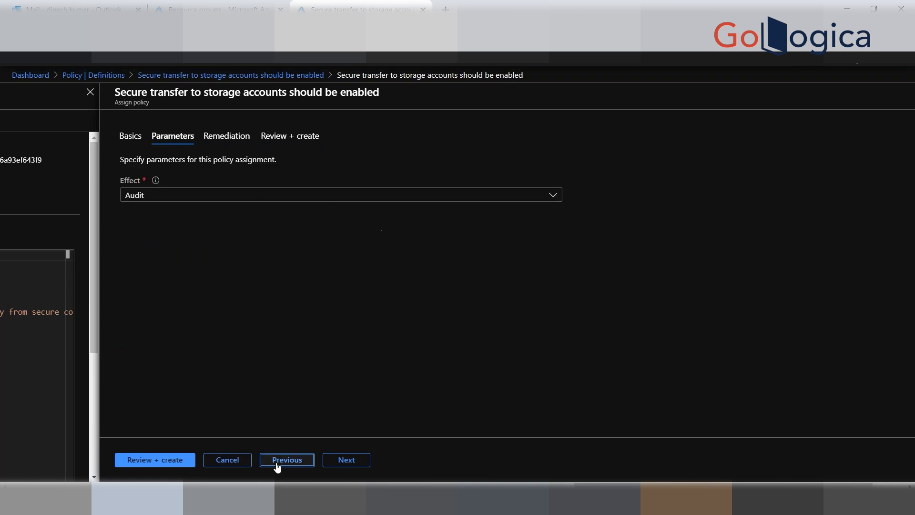
left_click(235, 196)
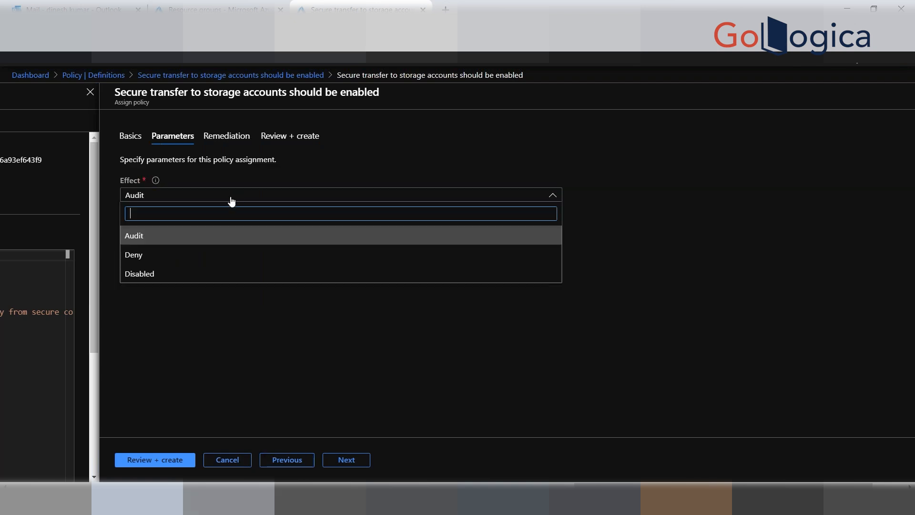
left_click(176, 236)
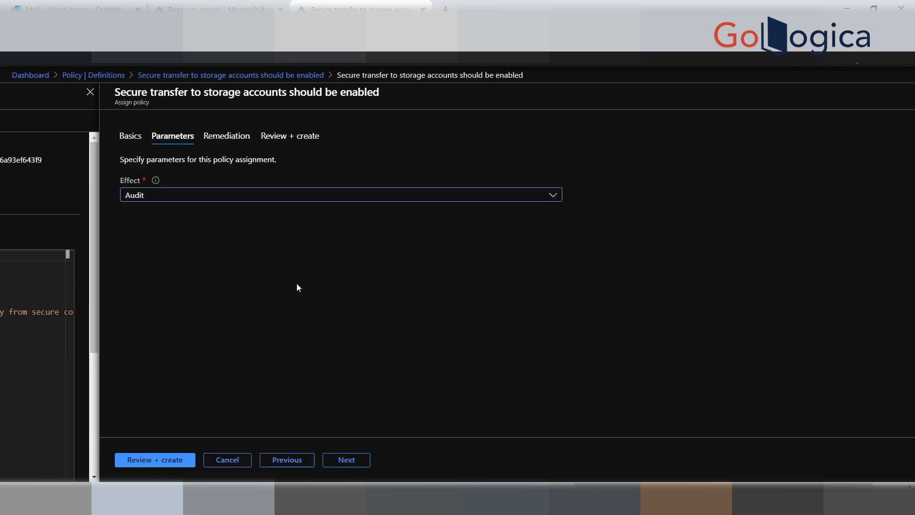
left_click(349, 465)
left_click(350, 465)
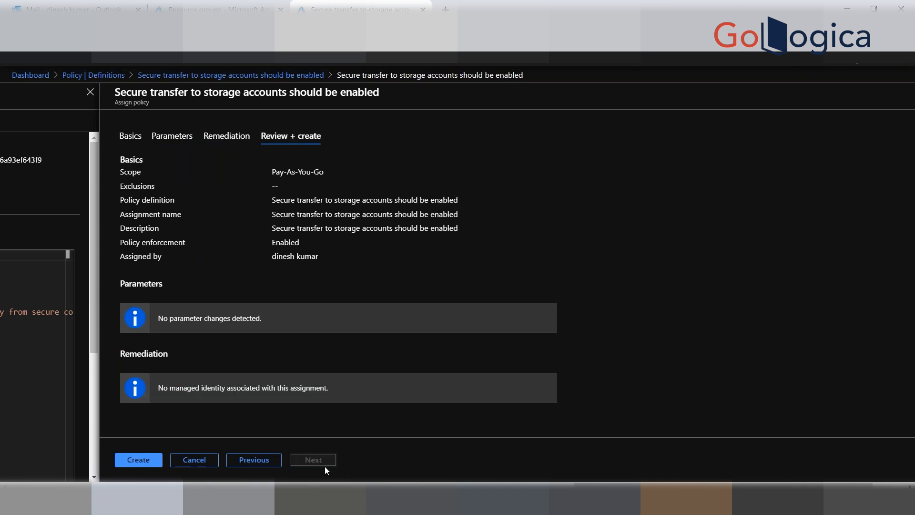
left_click(138, 460)
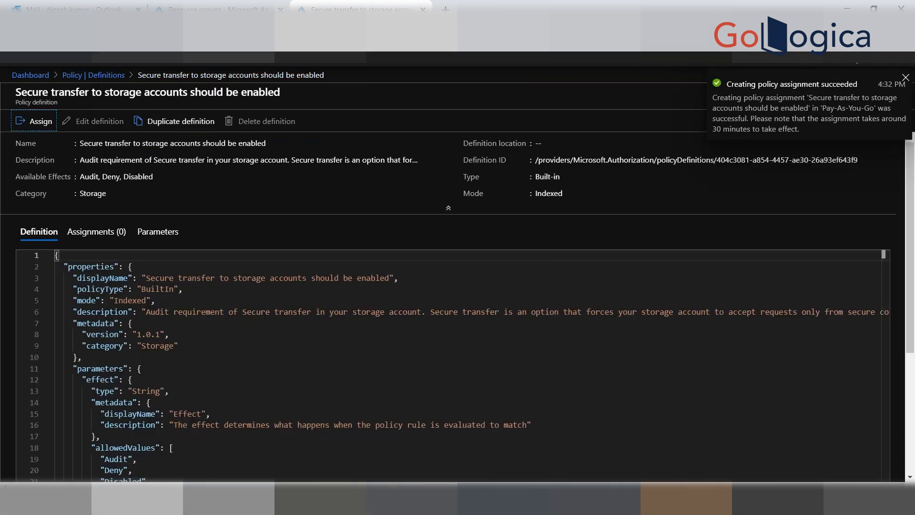
- Return to the policy definitions, open the compliance page, and refresh the compliance state of the assigned policies
left_click(86, 81)
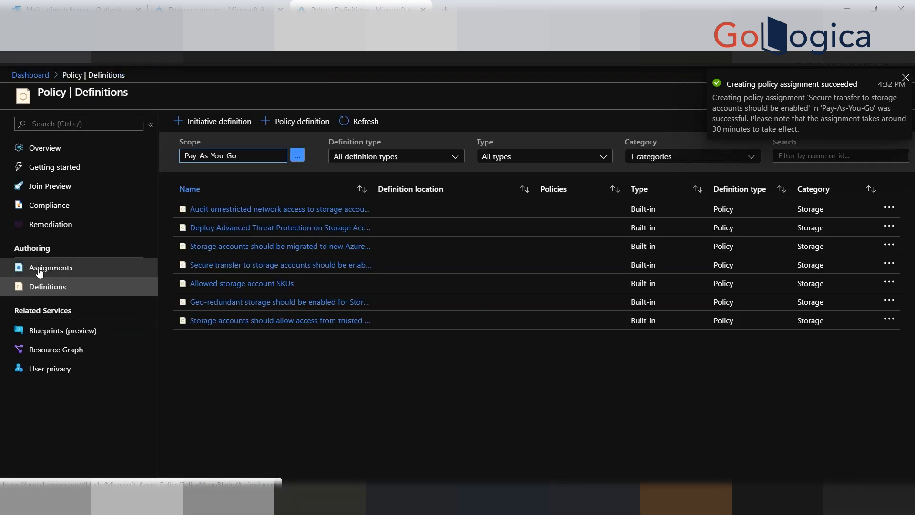
left_click(38, 206)
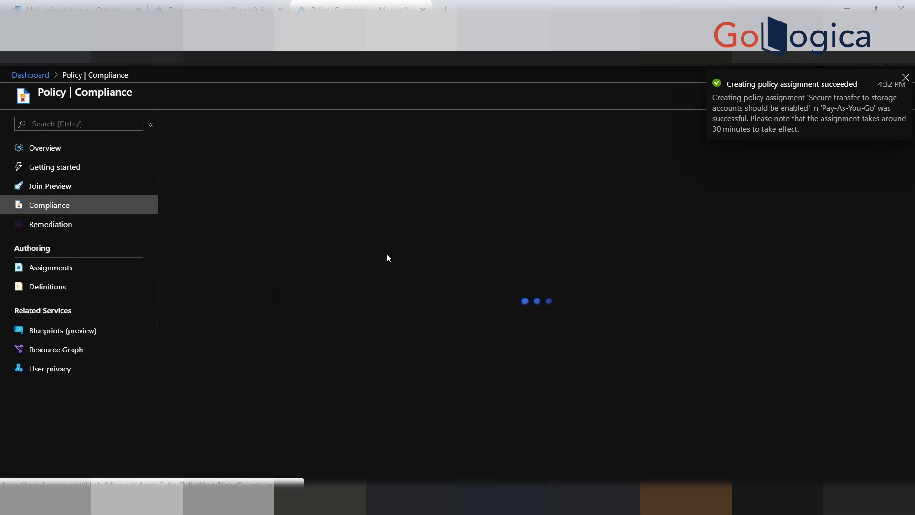
left_click(327, 122)
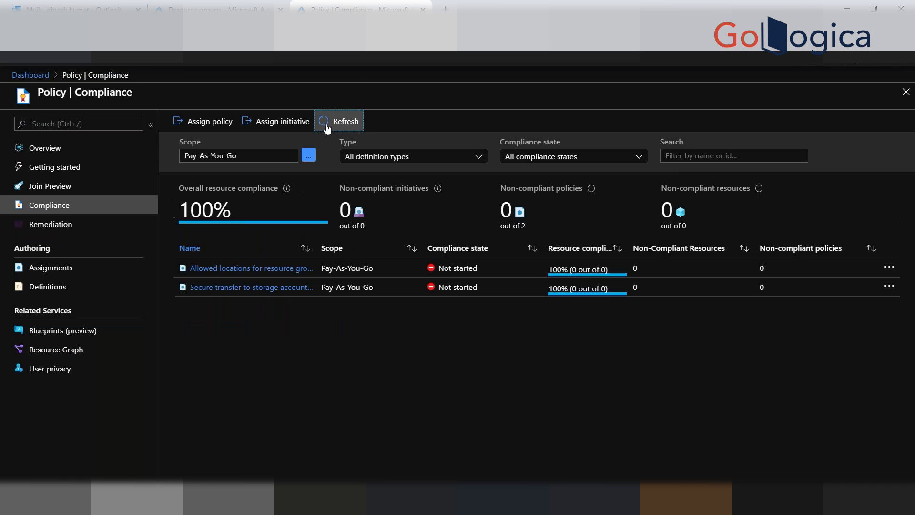
left_click(327, 126)
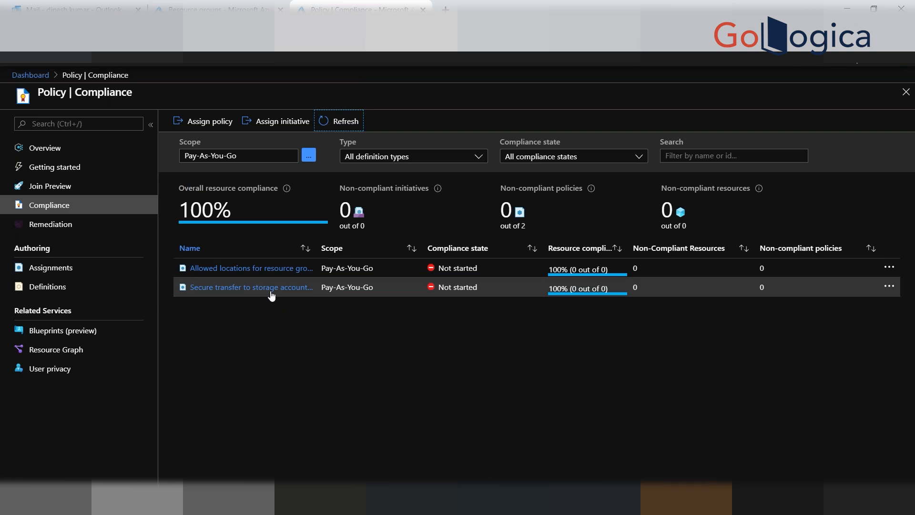
- Open the Policy overview and reload it to check the compliance of both assignments
left_click(44, 148)
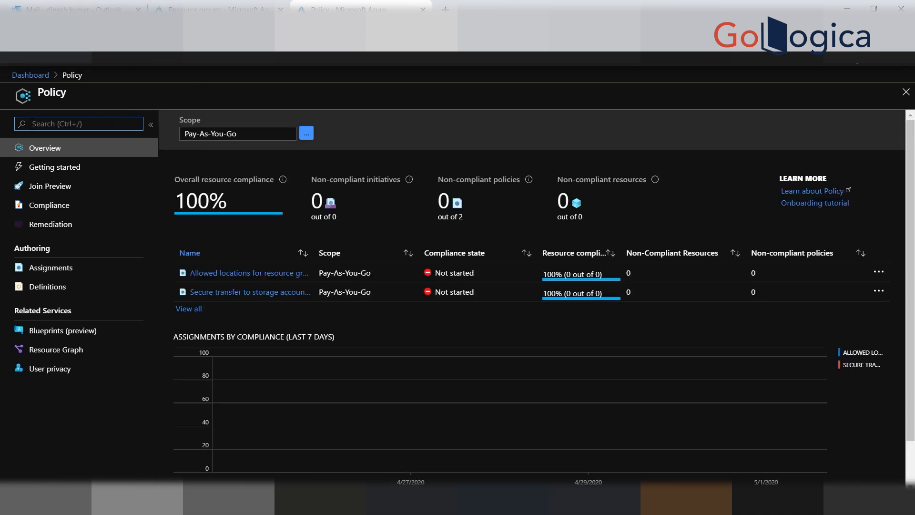
key("F5")
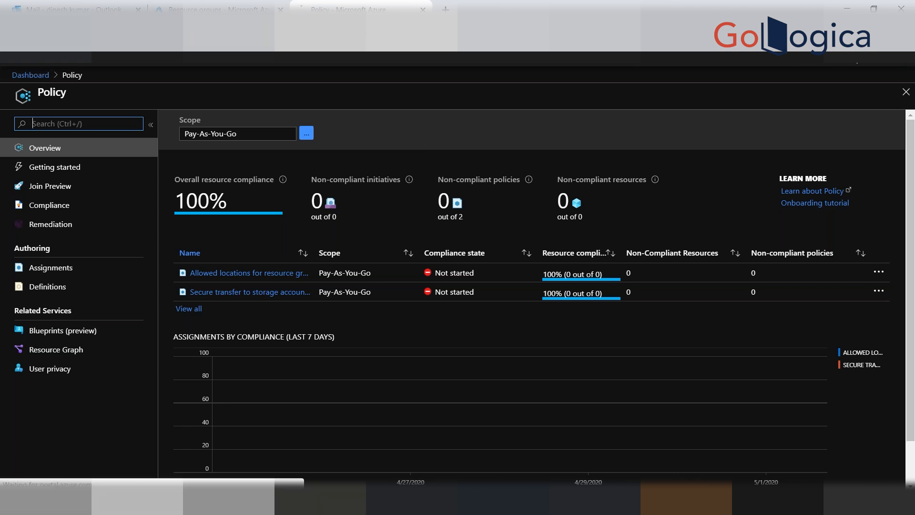
key("F5")
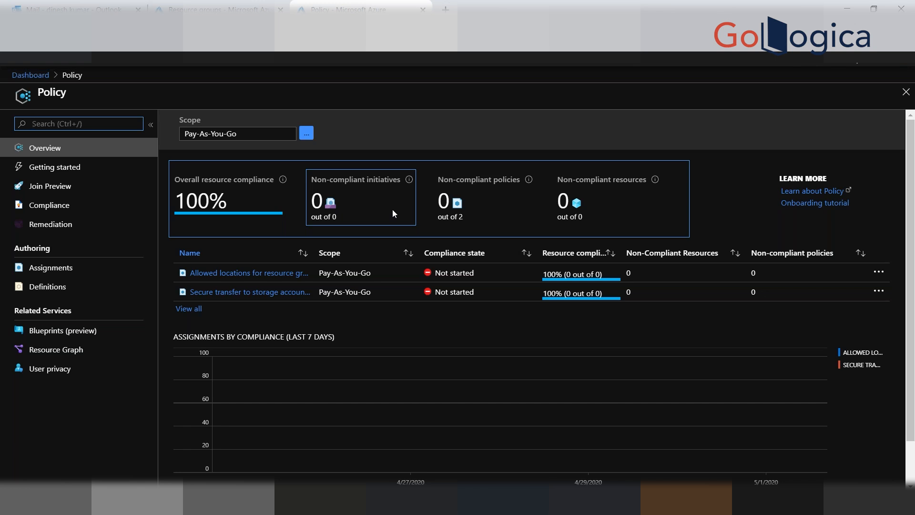
- Refresh the resource groups list in the other portal tab to check for demorg, and return to the Policy tab
left_click(216, 7)
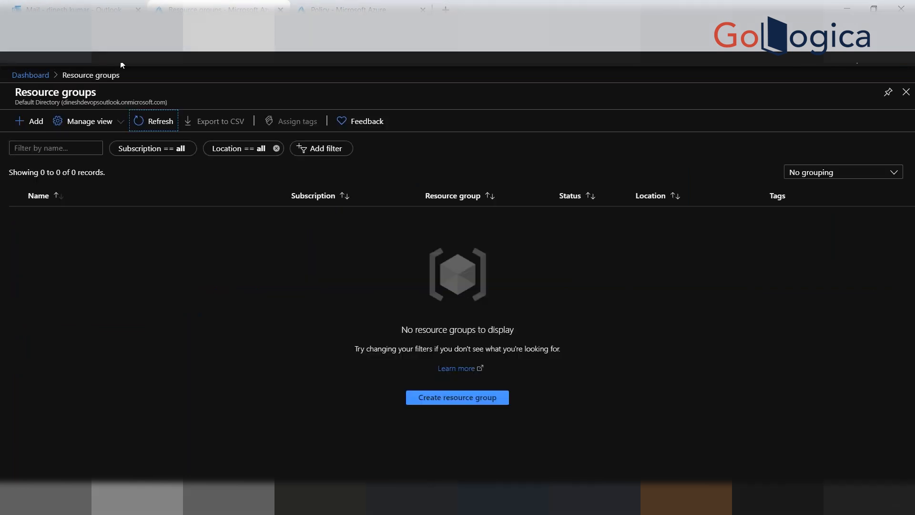
left_click(154, 121)
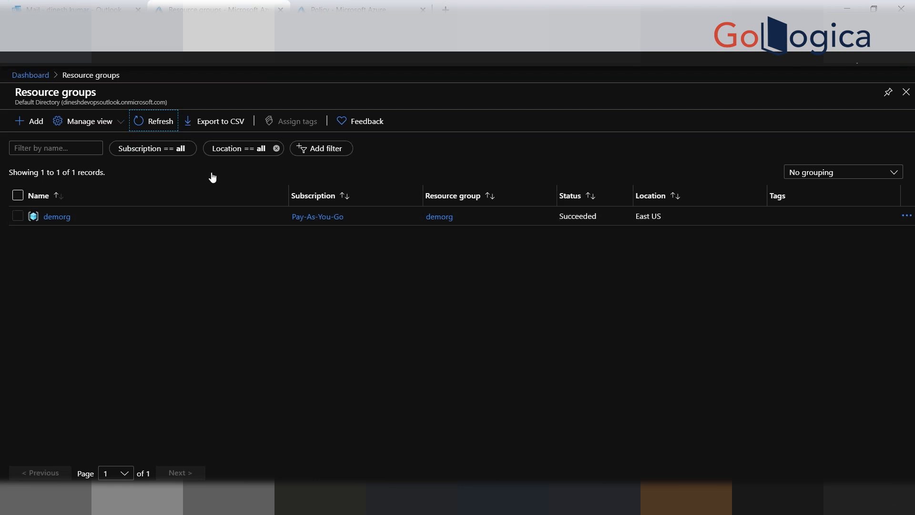
left_click(348, 9)
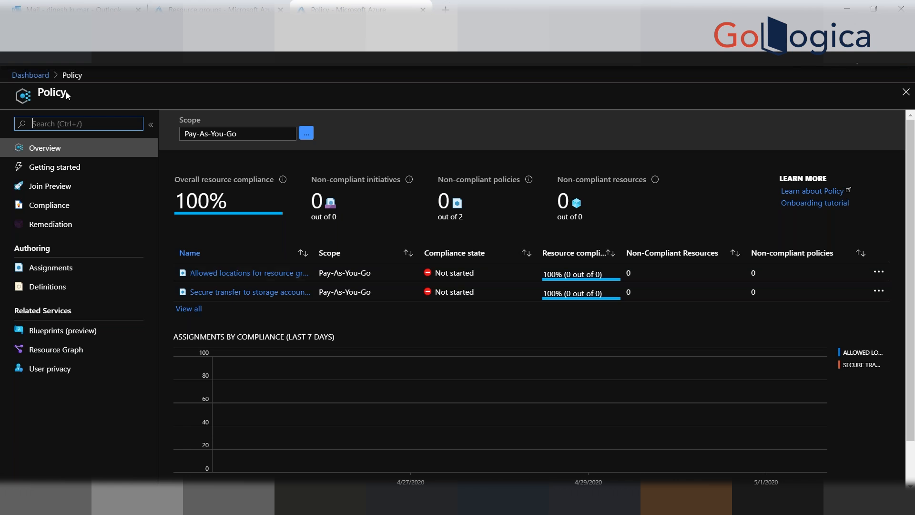
- Reopen the Policy service from the full list of services to recheck the compliance of both assignments
left_click(181, 4)
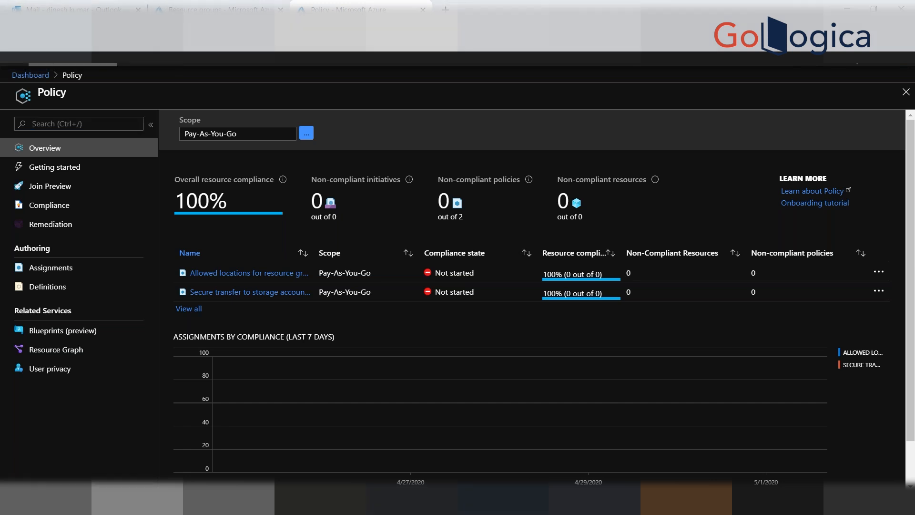
left_click(13, 61)
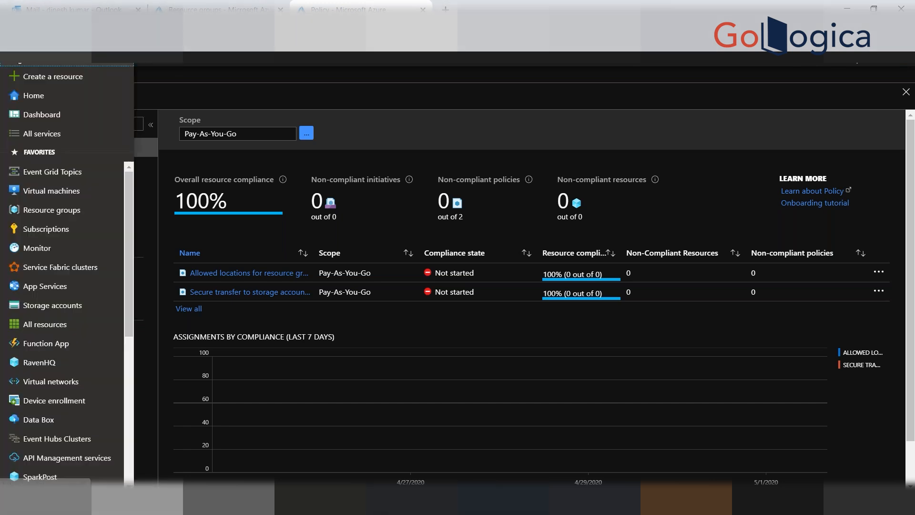
left_click(45, 135)
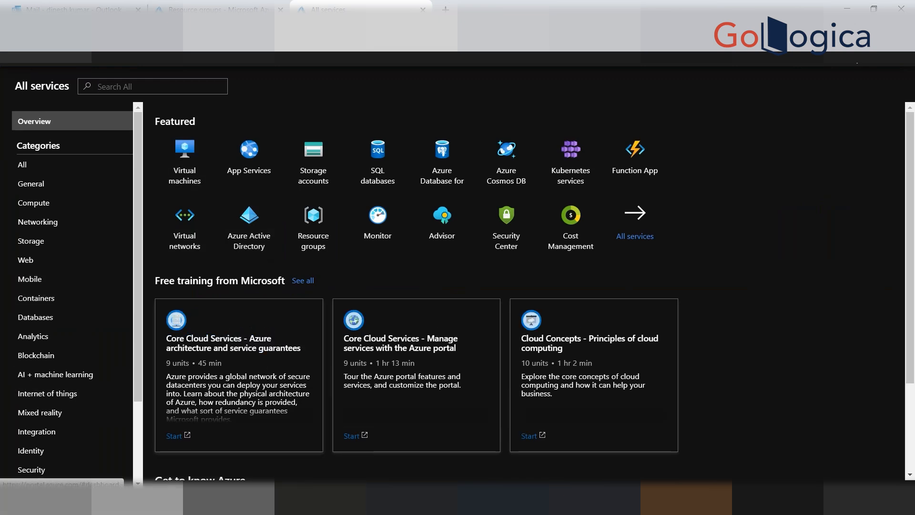
left_click(166, 122)
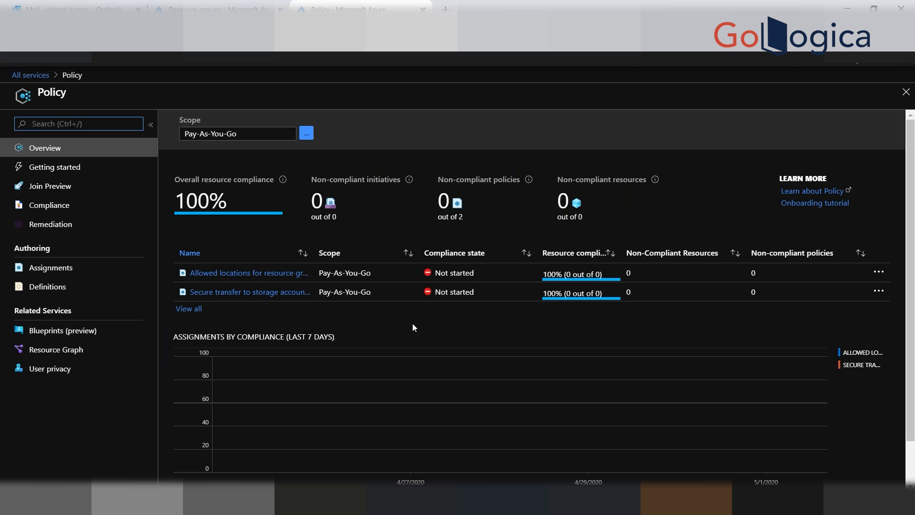
- Validate a new resource group named testrg in Pay-As-You-Go, region East US, and return to the resource groups list without creating it
left_click(241, 2)
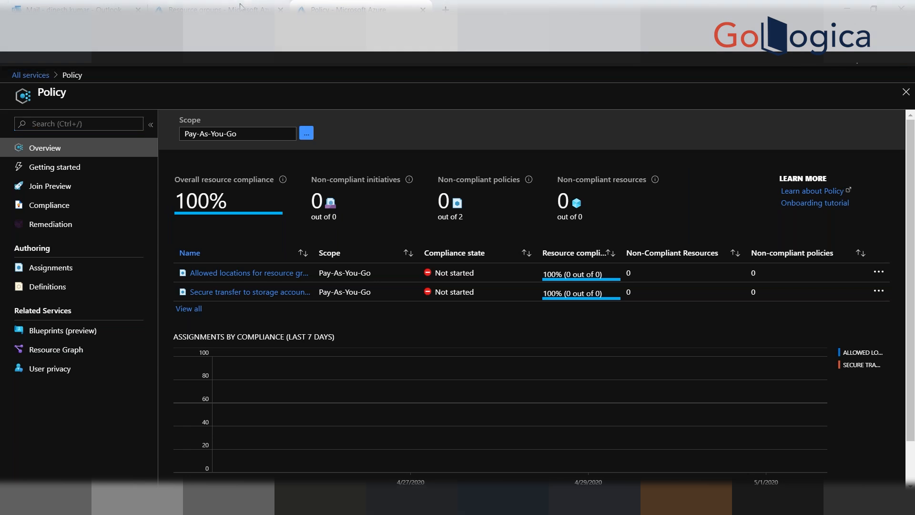
left_click(240, 8)
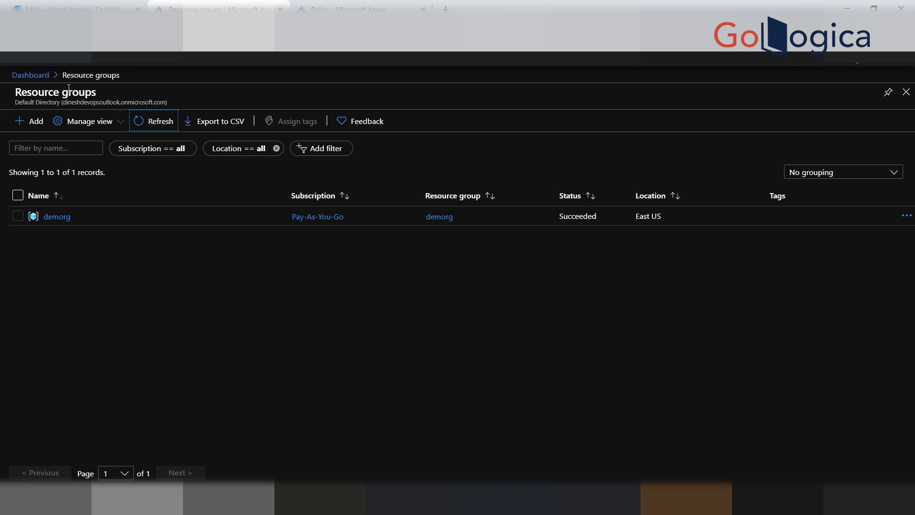
left_click(39, 129)
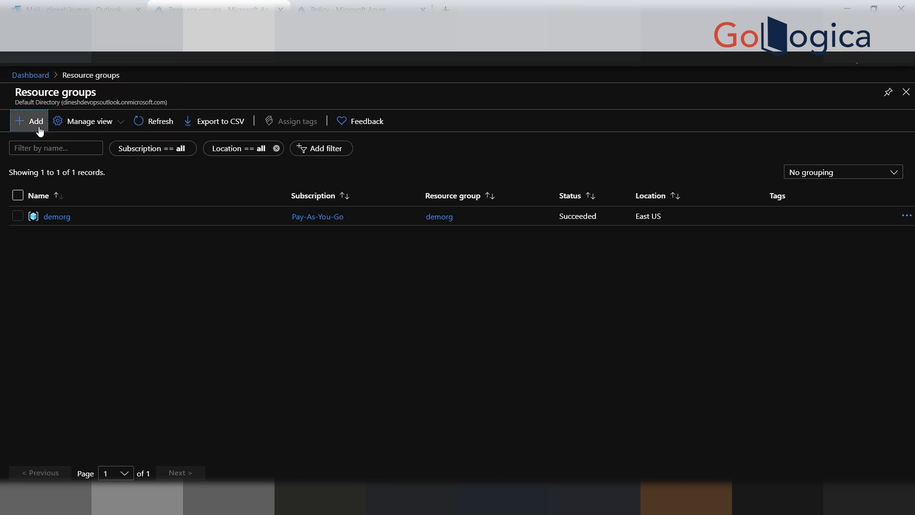
left_click(202, 242)
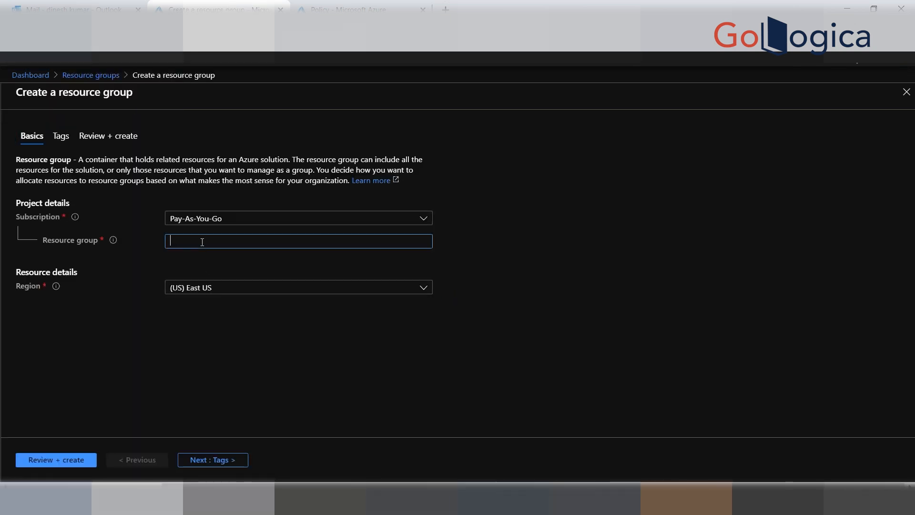
type("testrg")
left_click(212, 454)
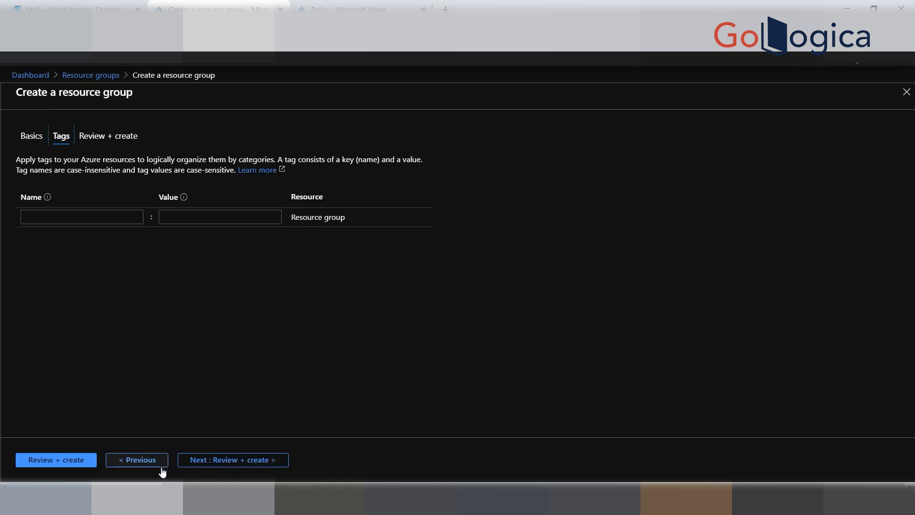
left_click(212, 459)
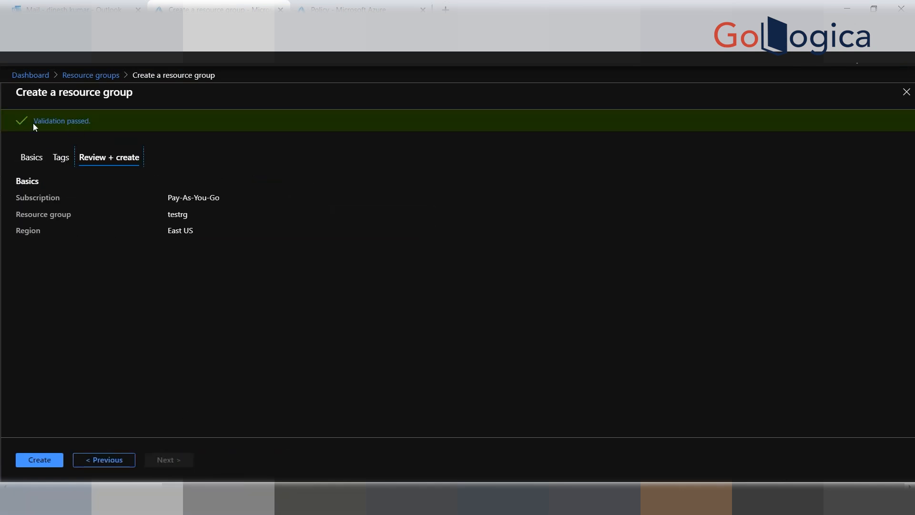
left_click_drag(35, 119, 85, 120)
left_click(90, 75)
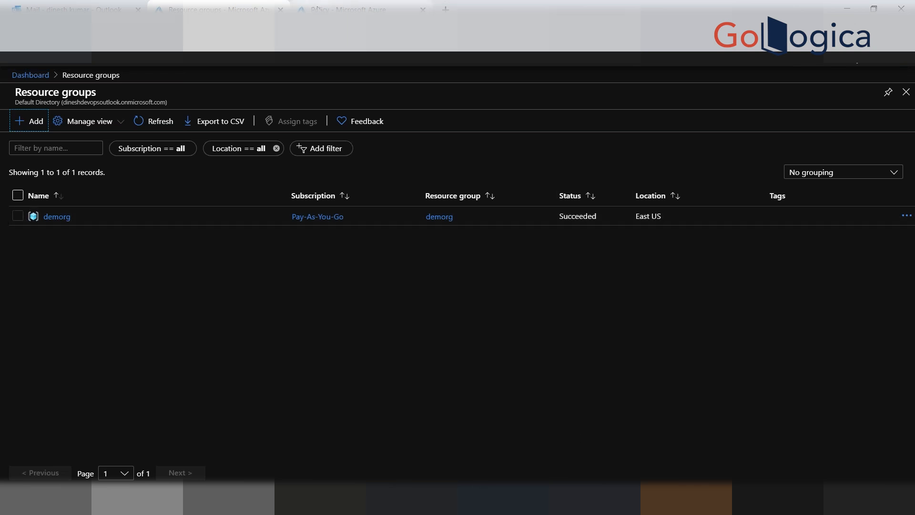
- Recheck the Policy overview, and open the demorg resource group in the other portal tab to view its resources
left_click(341, 9)
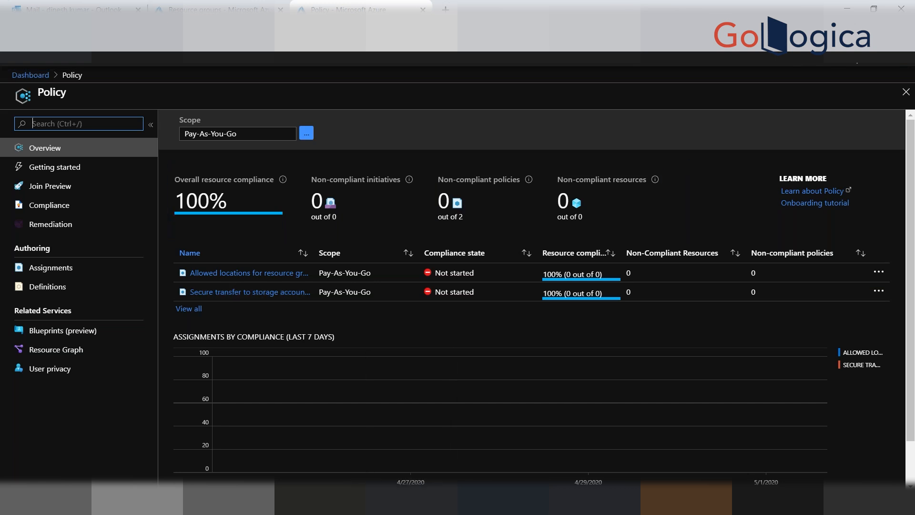
left_click(400, 504)
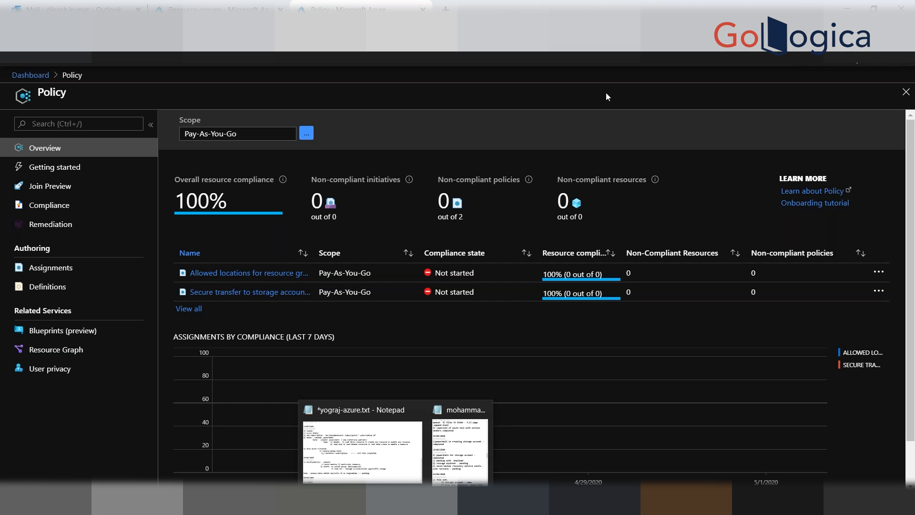
left_click(208, 6)
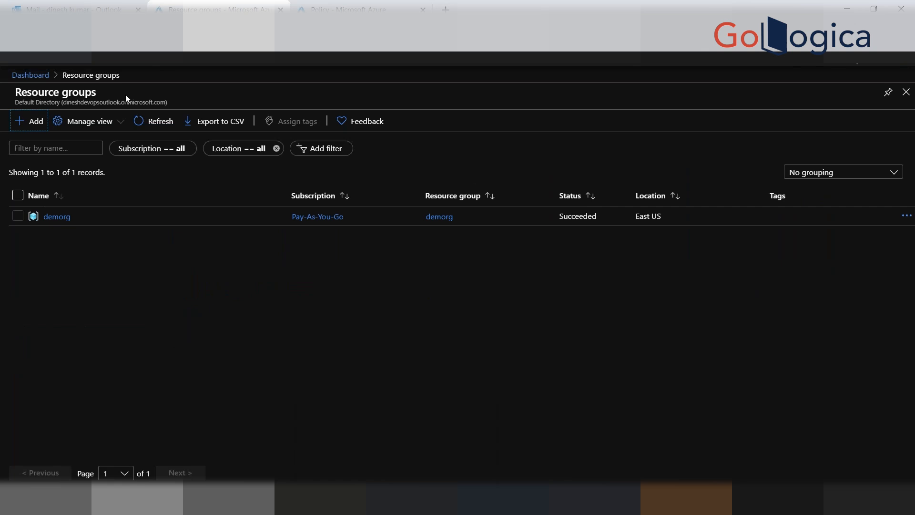
left_click(49, 30)
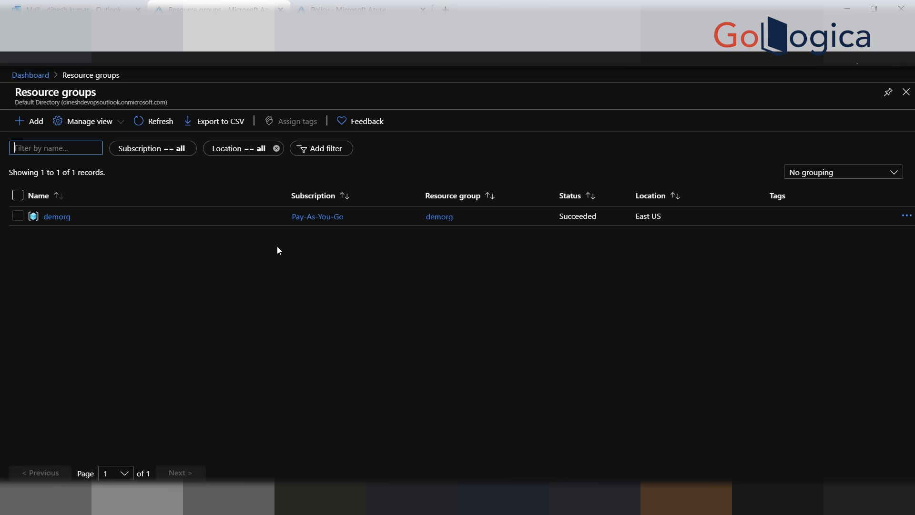
left_click(66, 218)
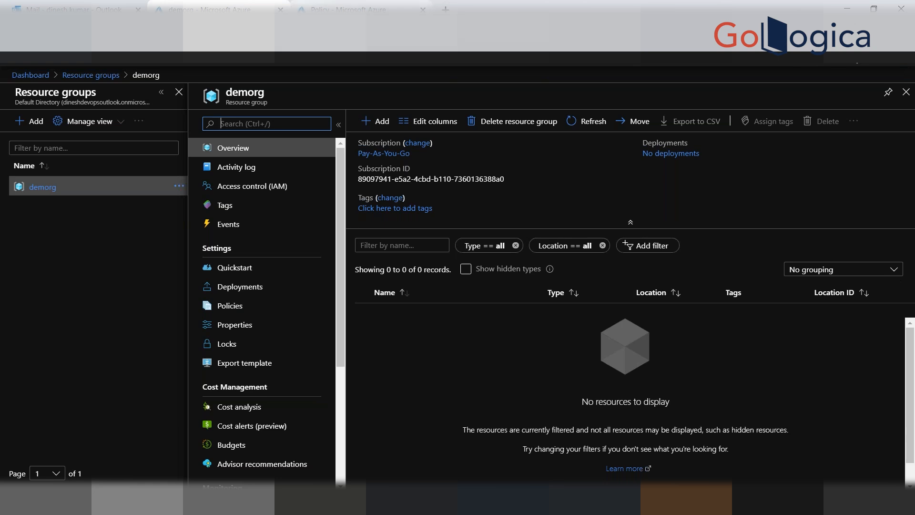
- Return to the Policy tab, open the policy definitions, and filter them to only the Compute category
left_click(349, 10)
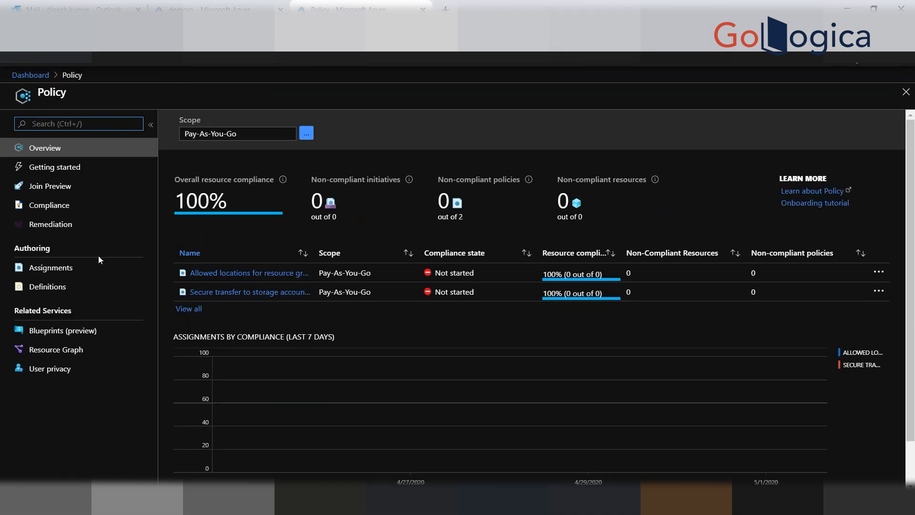
left_click(85, 294)
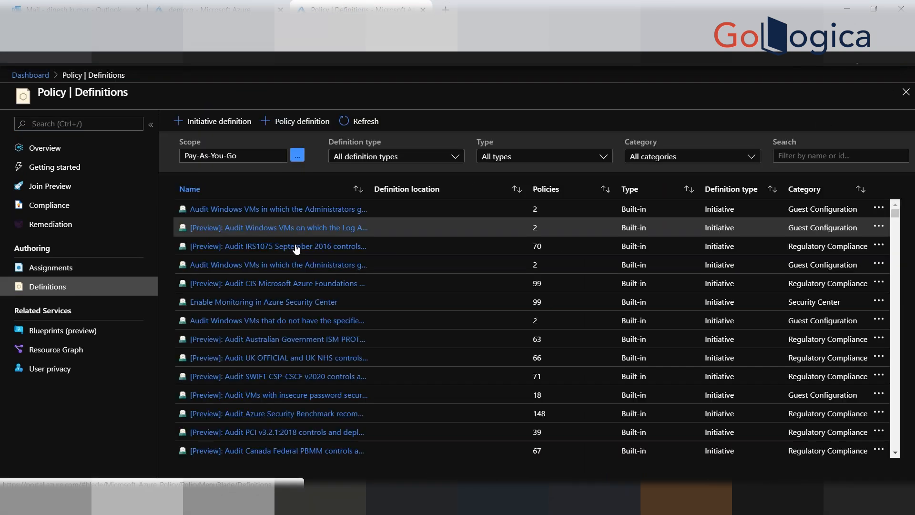
left_click(751, 156)
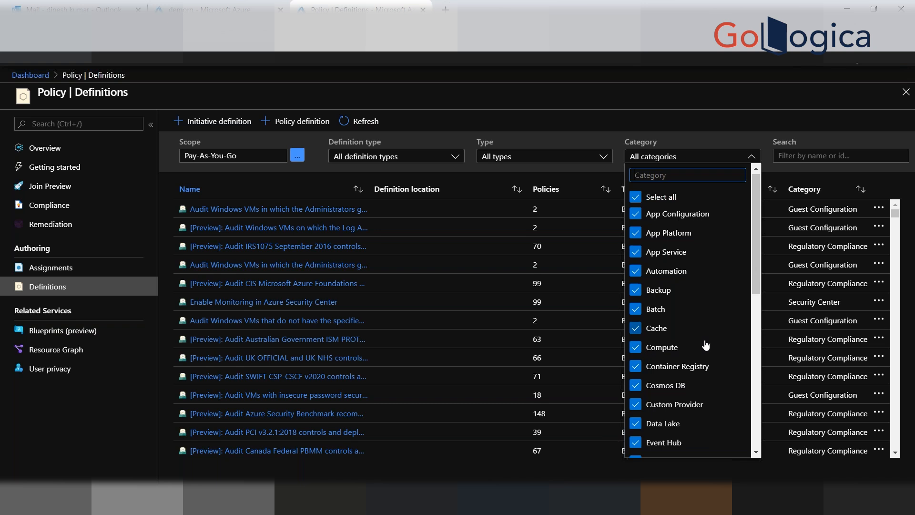
scroll(687, 334, "down", 5)
scroll(696, 322, "up", 5)
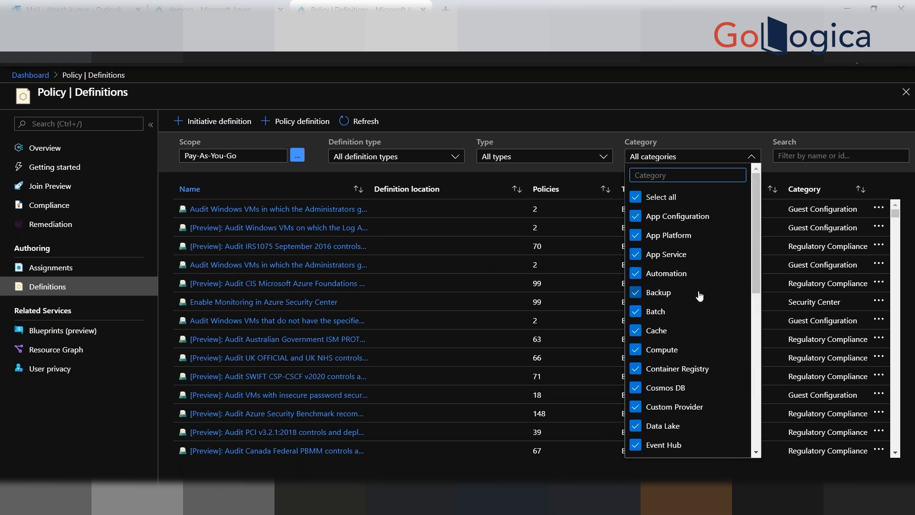
left_click(208, 3)
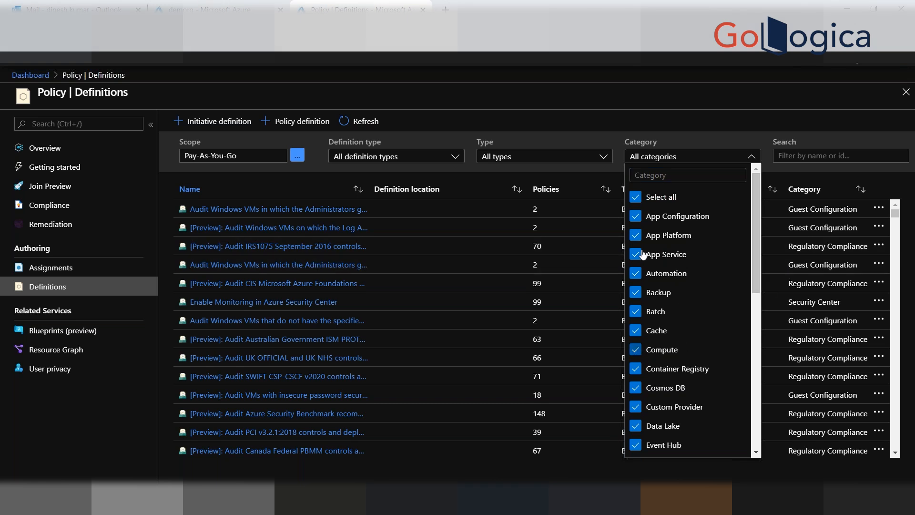
left_click(635, 204)
left_click(637, 350)
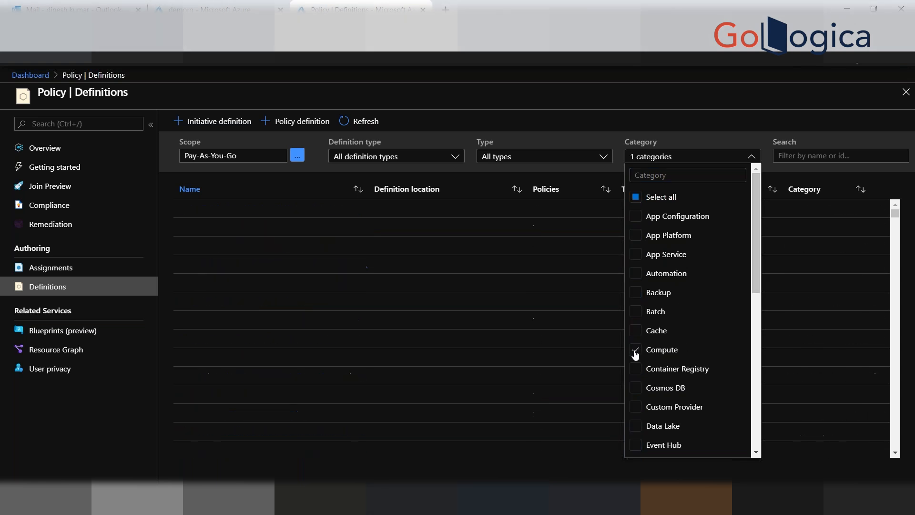
left_click(349, 443)
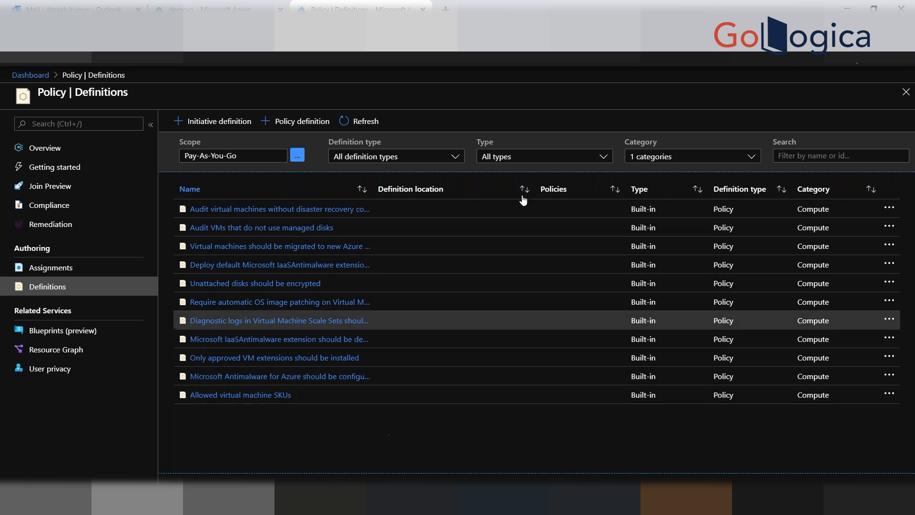
- Change the policy definitions' category filter from Compute to only Storage
left_click(754, 162)
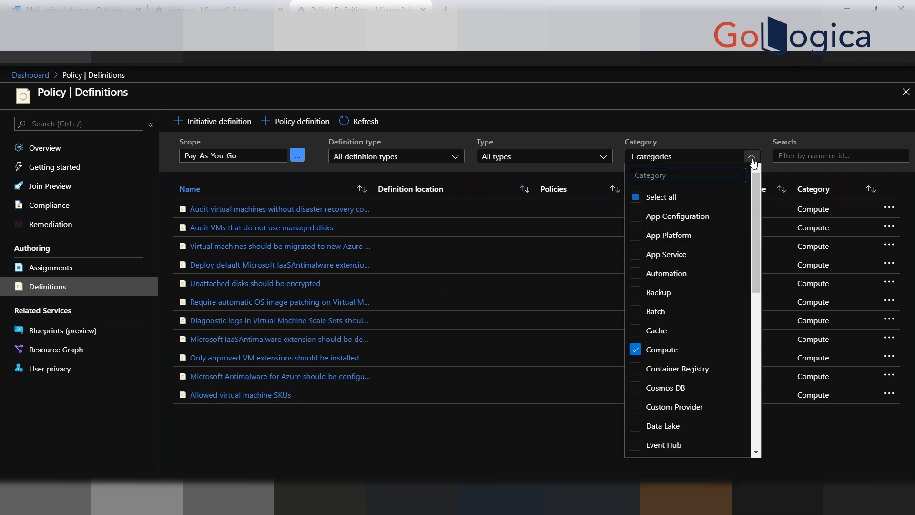
left_click(635, 197)
scroll(664, 334, "down", 5)
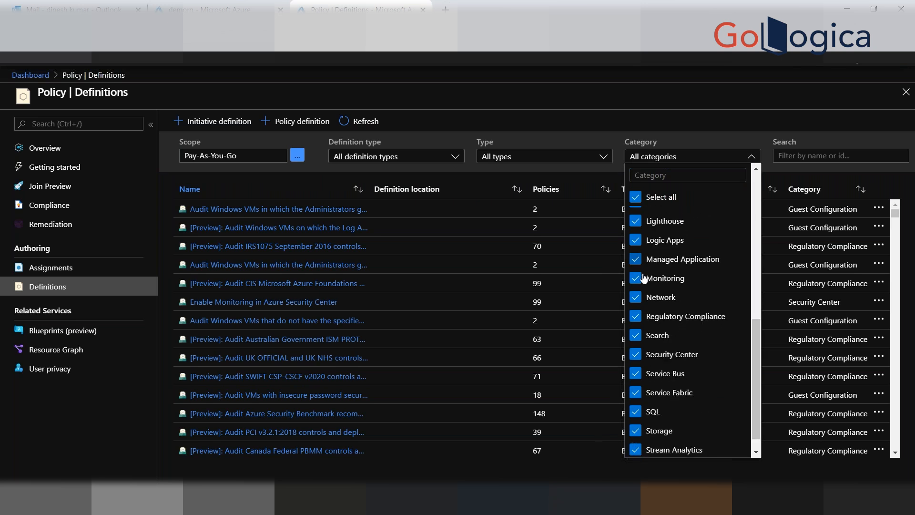
scroll(641, 267, "up", 5)
left_click(636, 198)
scroll(660, 410, "down", 3)
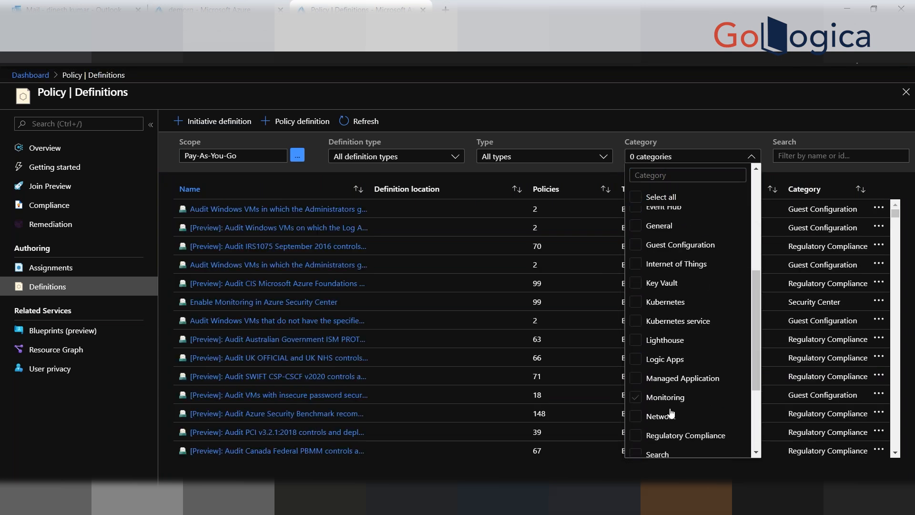
scroll(658, 425, "down", 3)
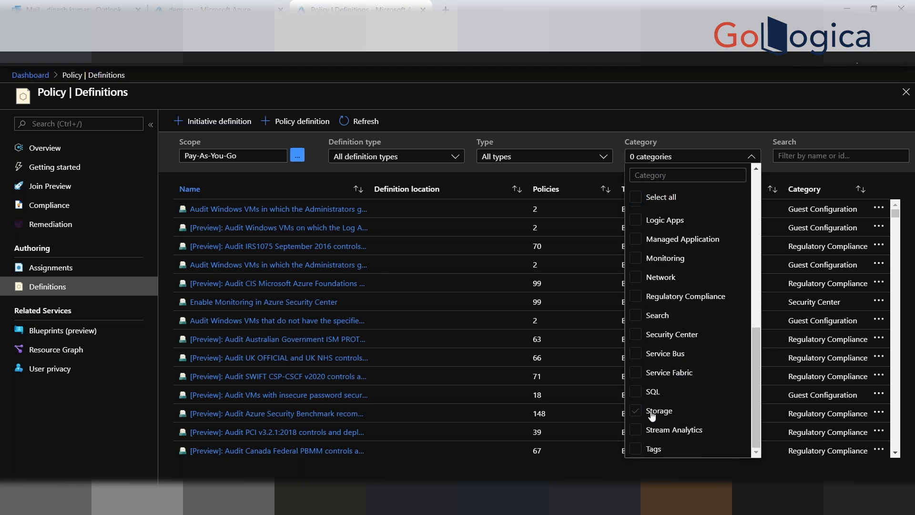
left_click(636, 411)
left_click(559, 449)
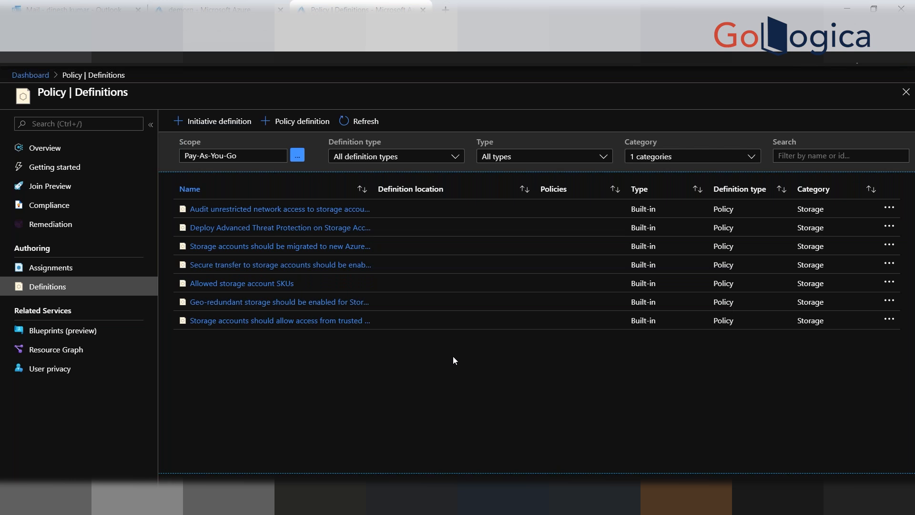
- Widen the Name column to read the full storage policy names, and view the available definition type filter options
left_click_drag(376, 186, 470, 186)
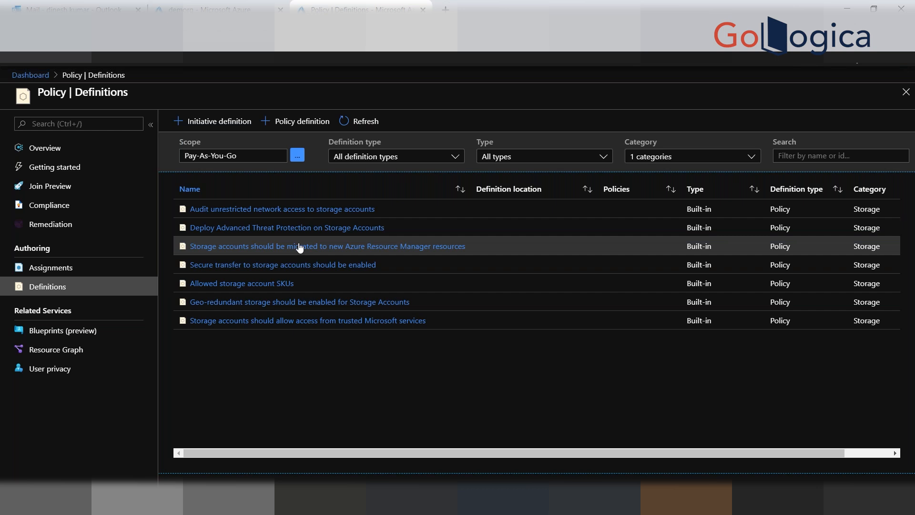
left_click(603, 159)
left_click(458, 160)
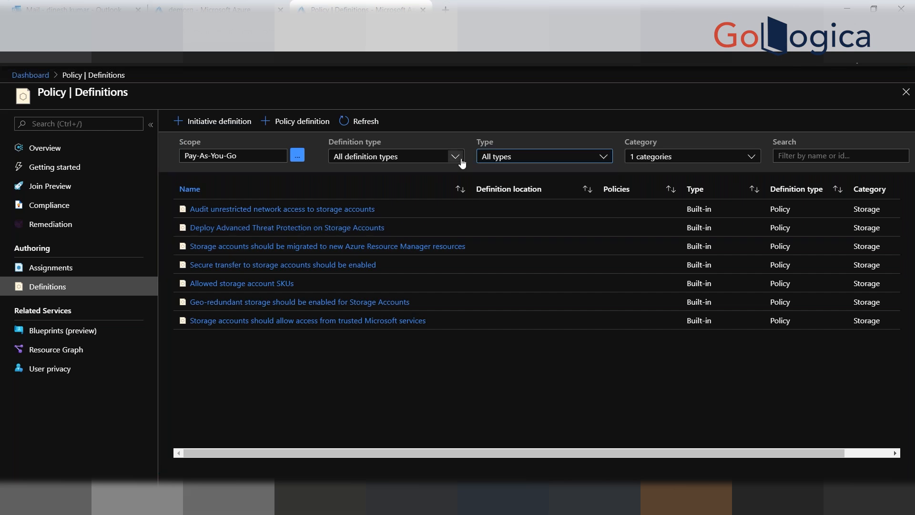
left_click(459, 160)
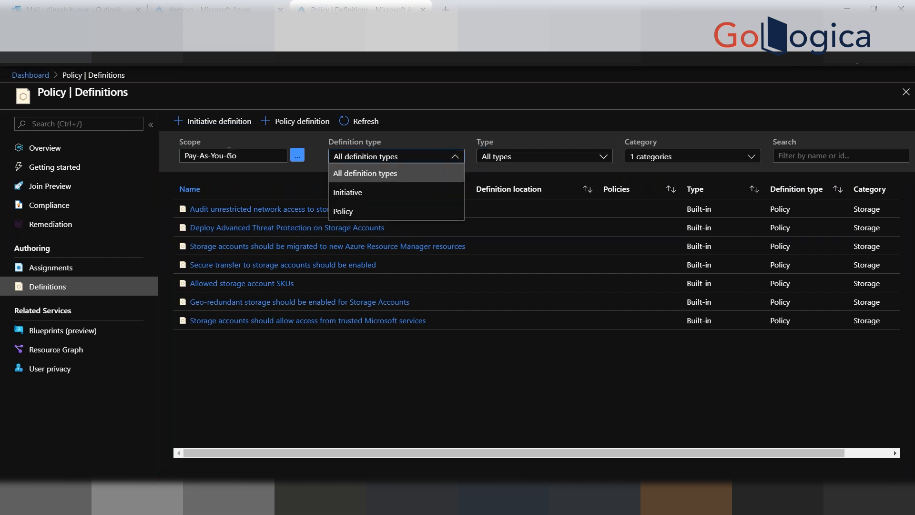